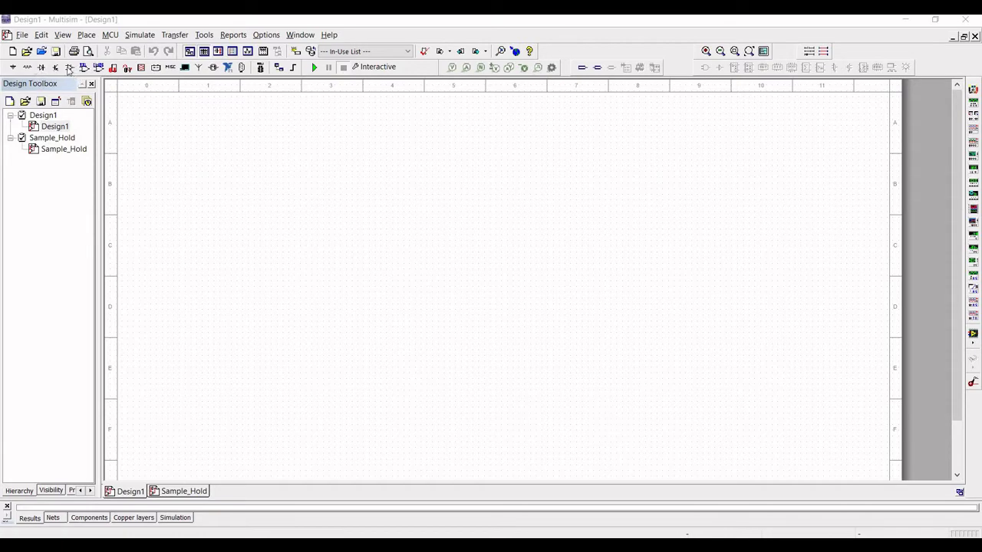
Step: Search all component groups for LF353 and place section A of the LF353D as U1A
{"action": "left_click", "coordinate": [69, 67]}
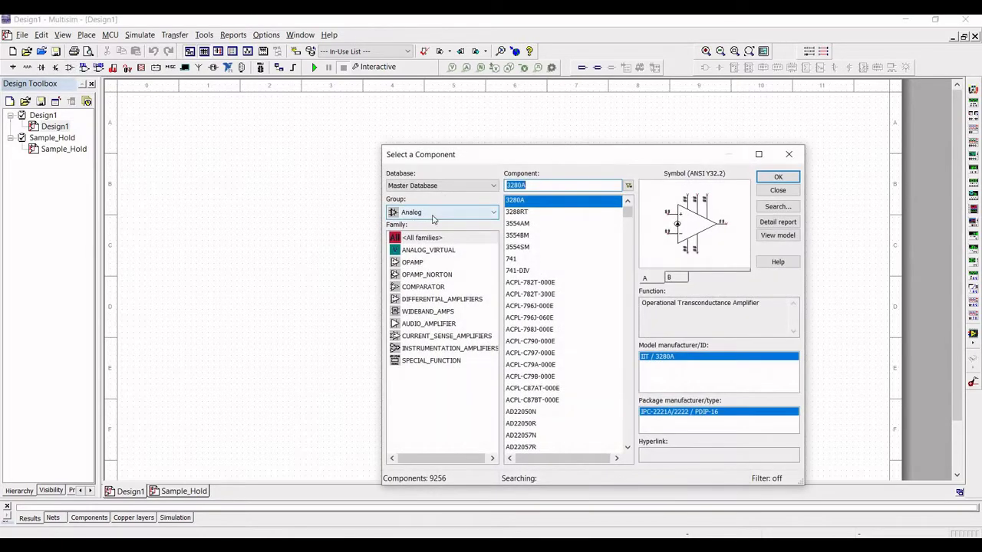
{"action": "left_click", "coordinate": [433, 214]}
{"action": "left_click", "coordinate": [429, 225]}
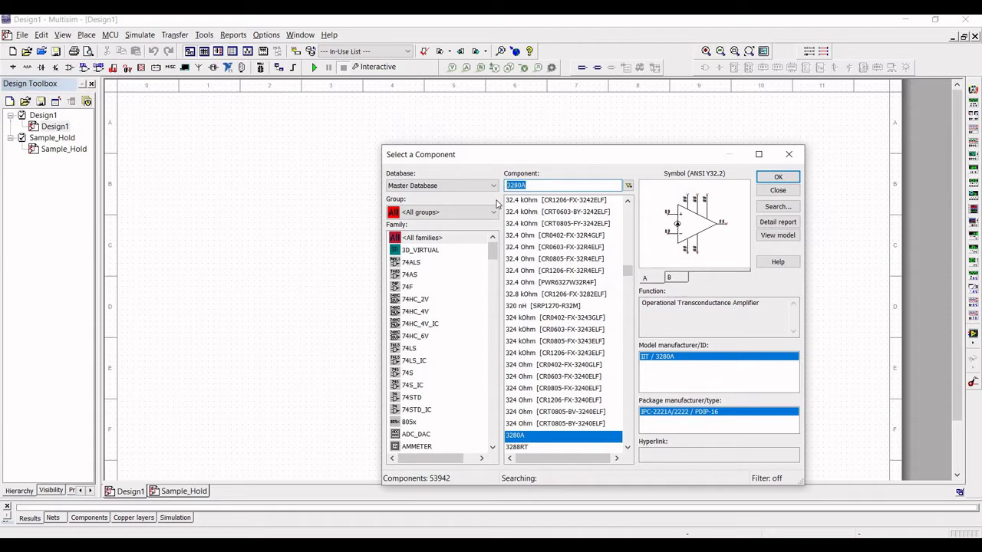
{"action": "type", "text": "L"}
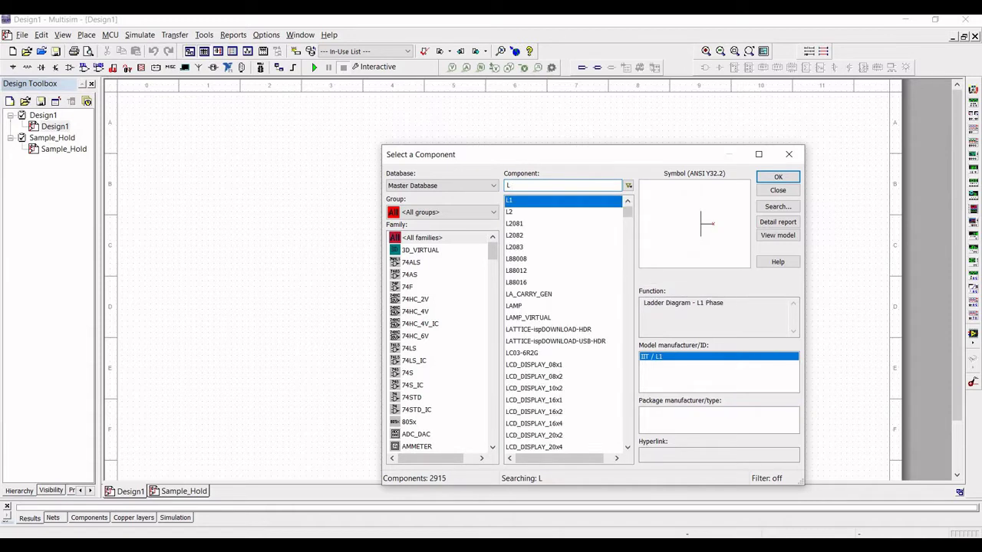
{"action": "type", "text": "F5"}
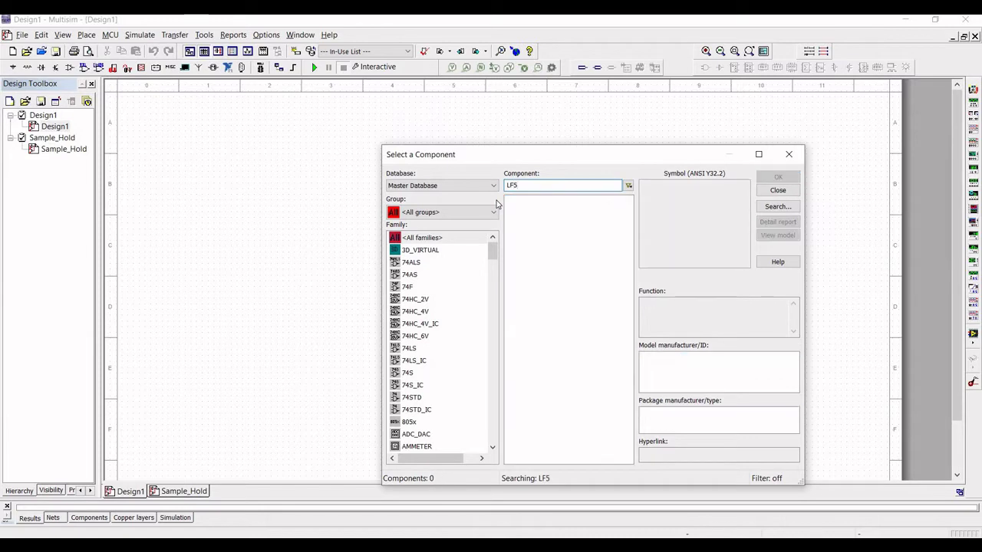
{"action": "key", "text": "BackSpace"}
{"action": "type", "text": "353"}
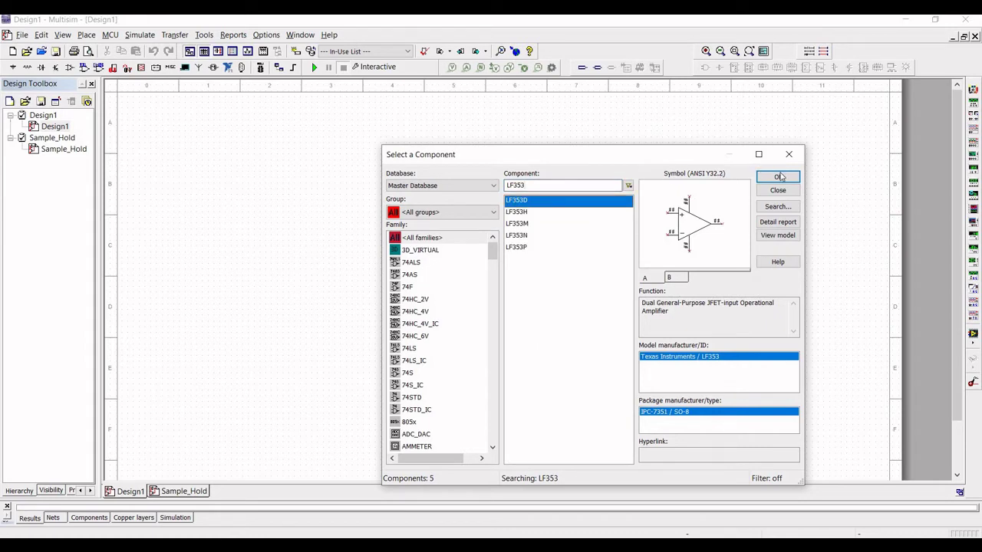
{"action": "left_click", "coordinate": [776, 177]}
{"action": "left_click", "coordinate": [748, 189]}
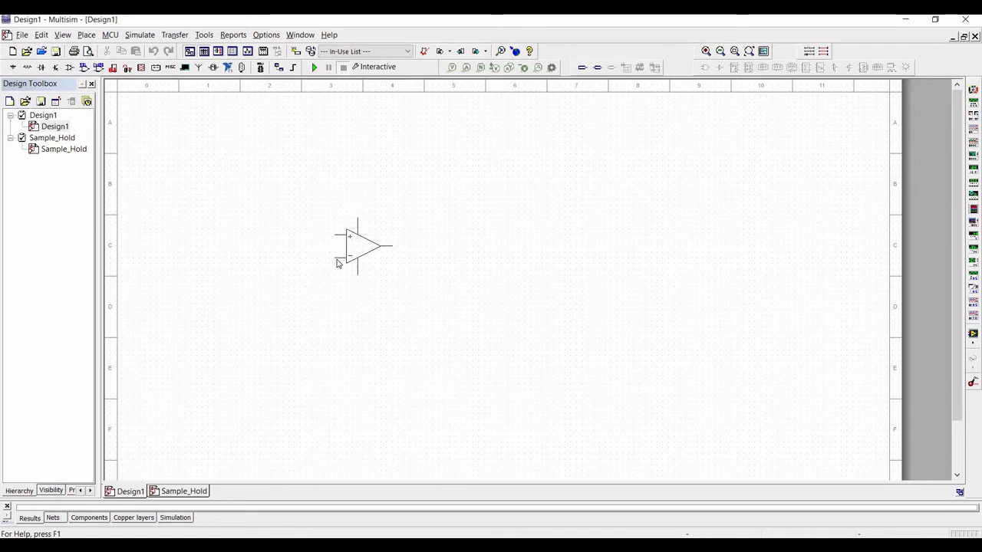
{"action": "left_click", "coordinate": [338, 263]}
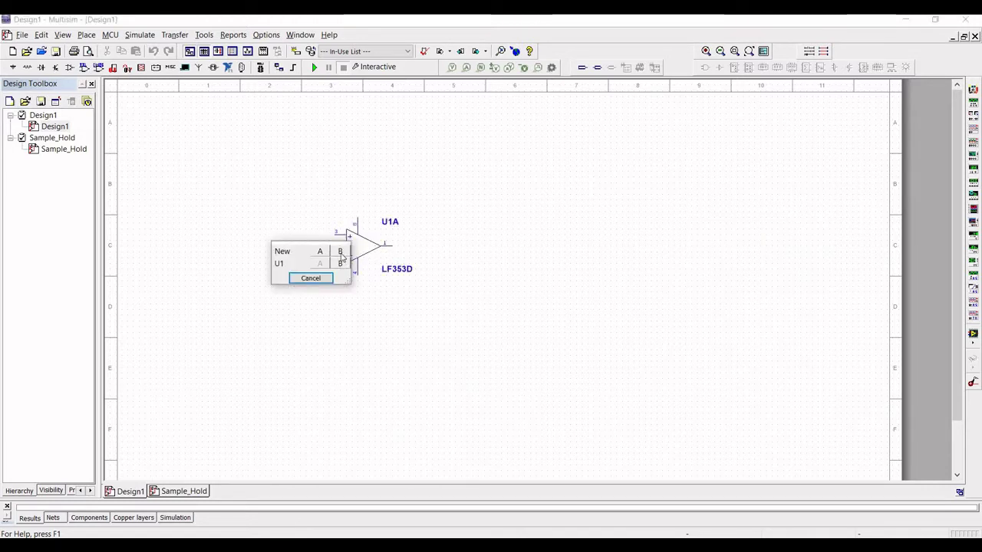
Step: Place a second LF353D op-amp section, U2B, at the far right of the sheet
{"action": "key", "text": "Escape"}
{"action": "key", "text": "ctrl+v"}
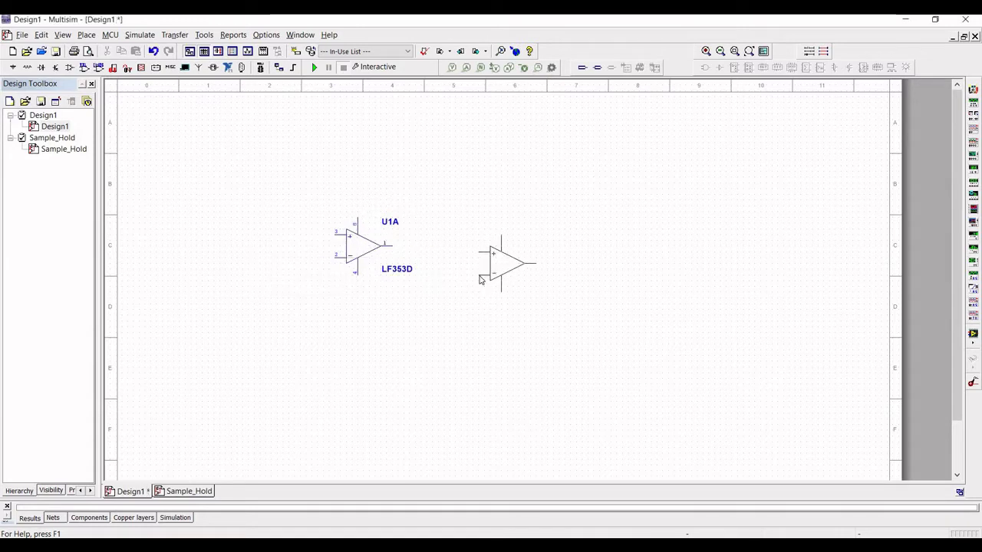
{"action": "left_click", "coordinate": [538, 284]}
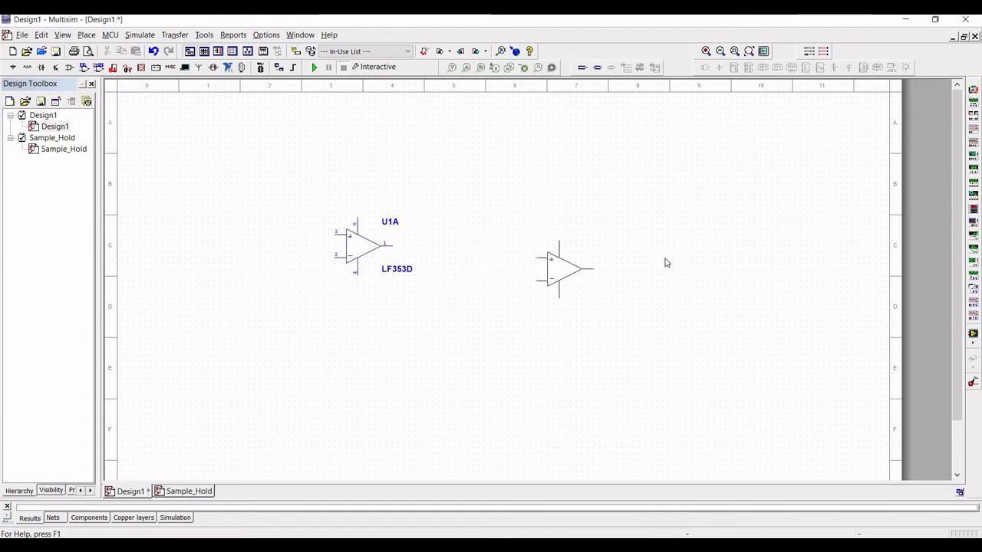
{"action": "key", "text": "Escape"}
{"action": "left_click", "coordinate": [734, 276]}
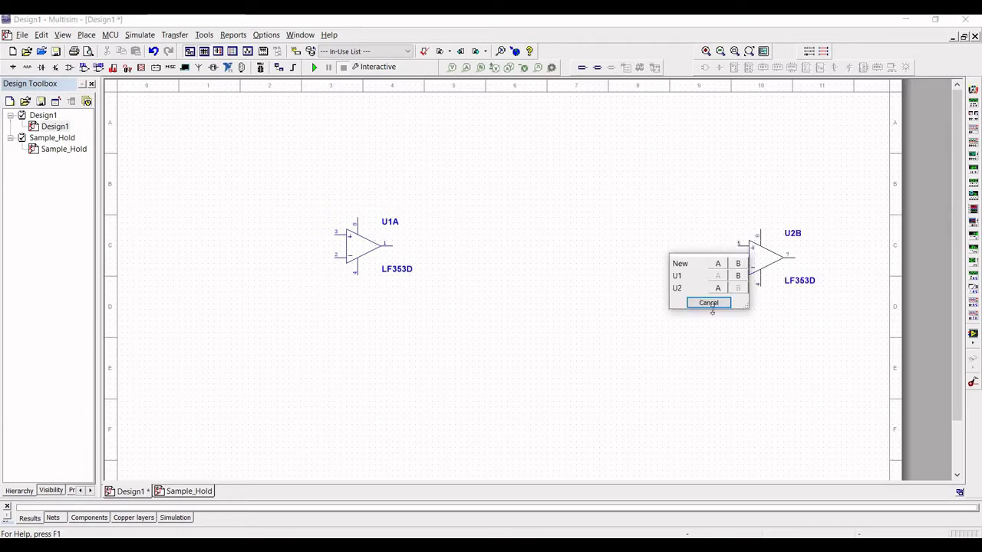
{"action": "left_click", "coordinate": [711, 305]}
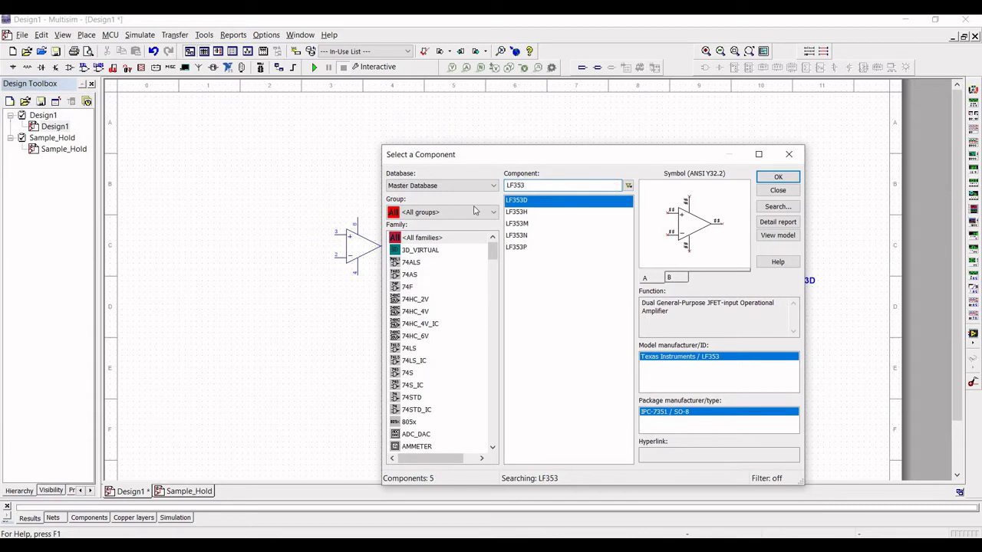
Step: Place two 1N4148 diodes, D1 and D2, rotated vertical with Ctrl+R, side by side between the op-amps
{"action": "double_click", "coordinate": [507, 185]}
{"action": "type", "text": "1n"}
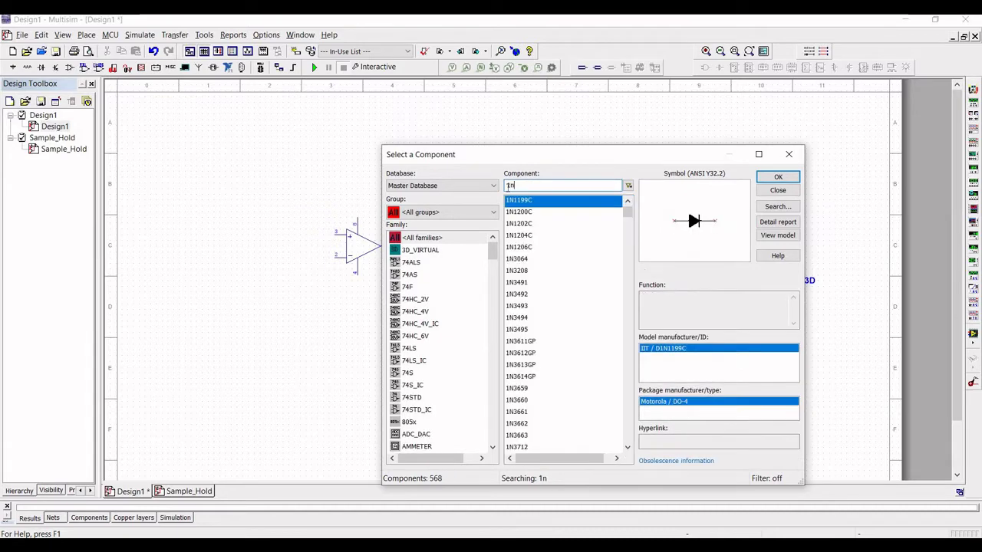
{"action": "type", "text": "4148"}
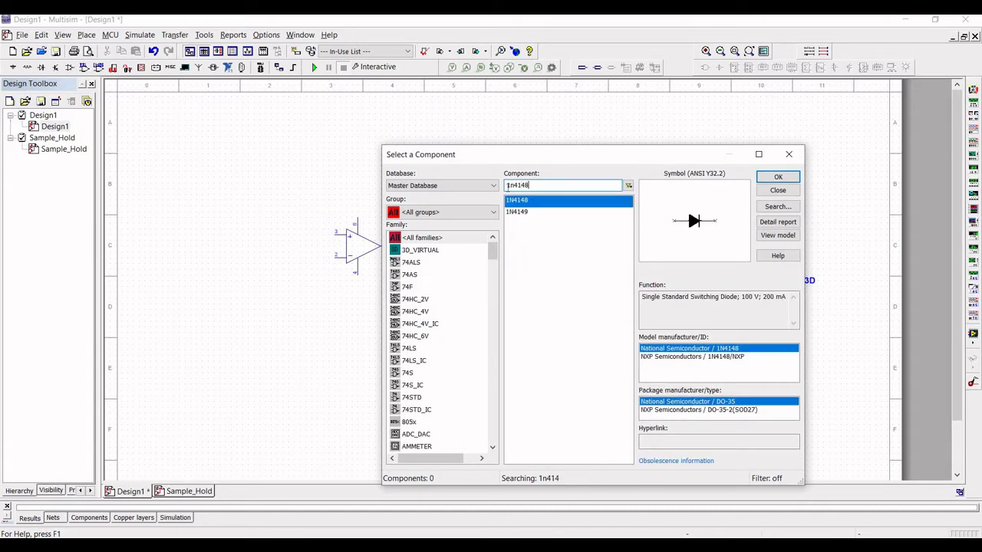
{"action": "left_click", "coordinate": [776, 178]}
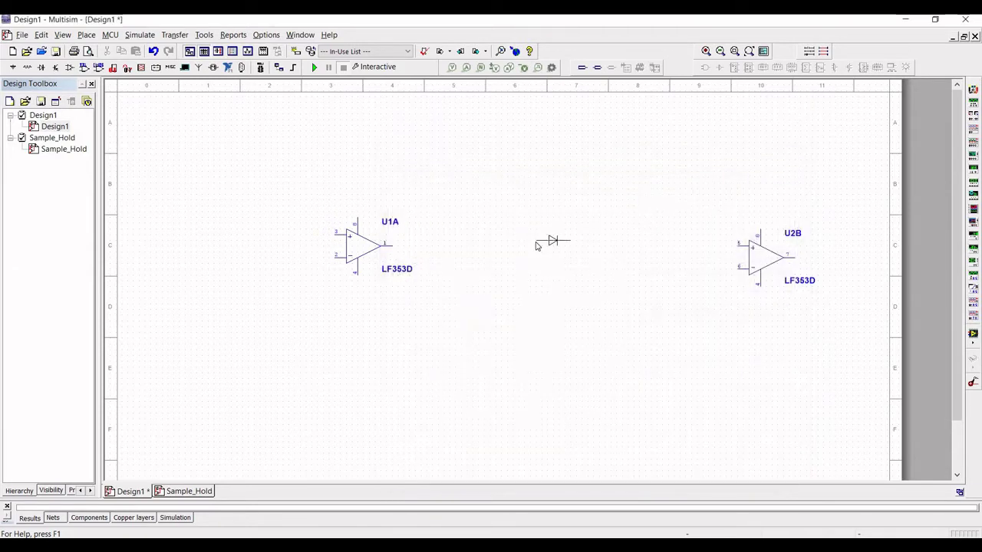
{"action": "key", "text": "ctrl+r"}
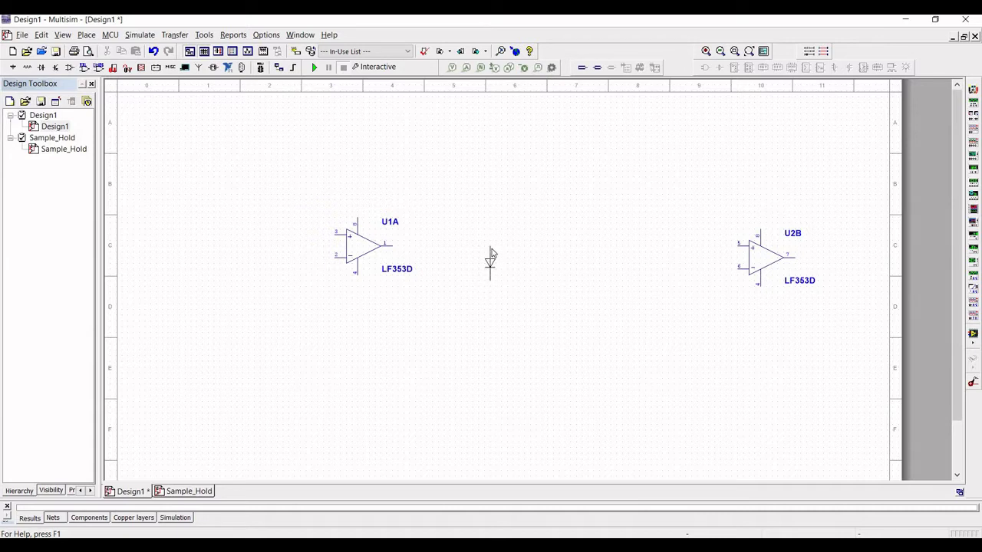
{"action": "left_click", "coordinate": [492, 253]}
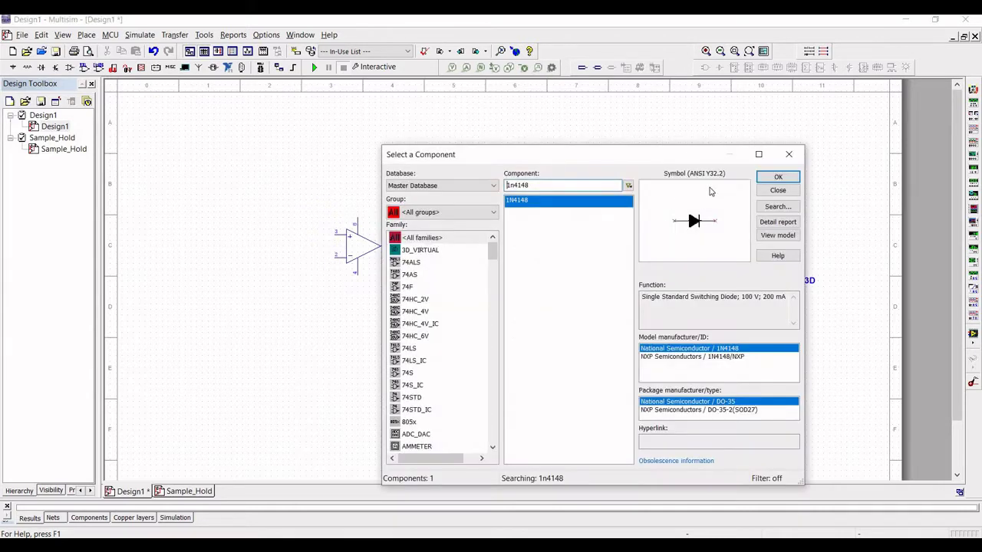
{"action": "left_click", "coordinate": [773, 178]}
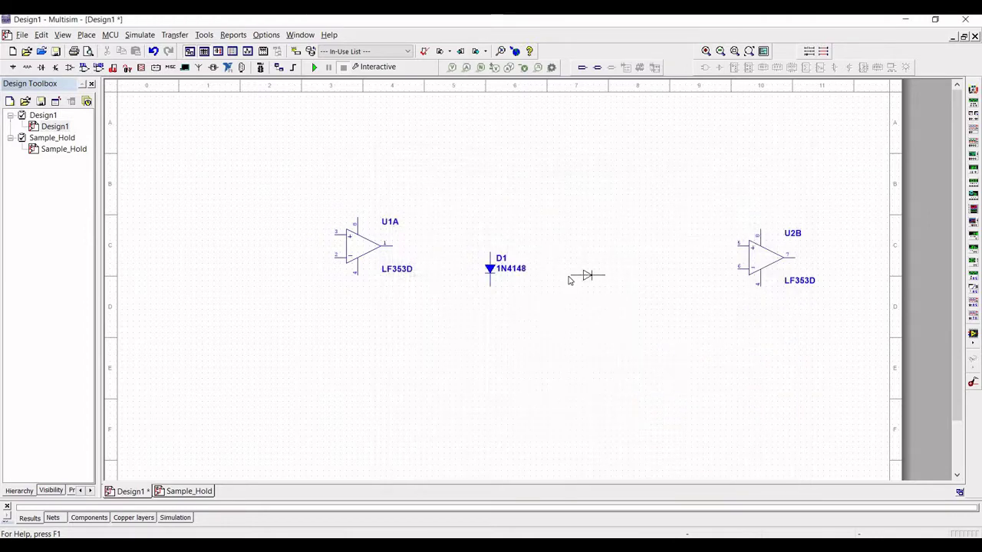
{"action": "key", "text": "ctrl+r"}
{"action": "left_click", "coordinate": [554, 290]}
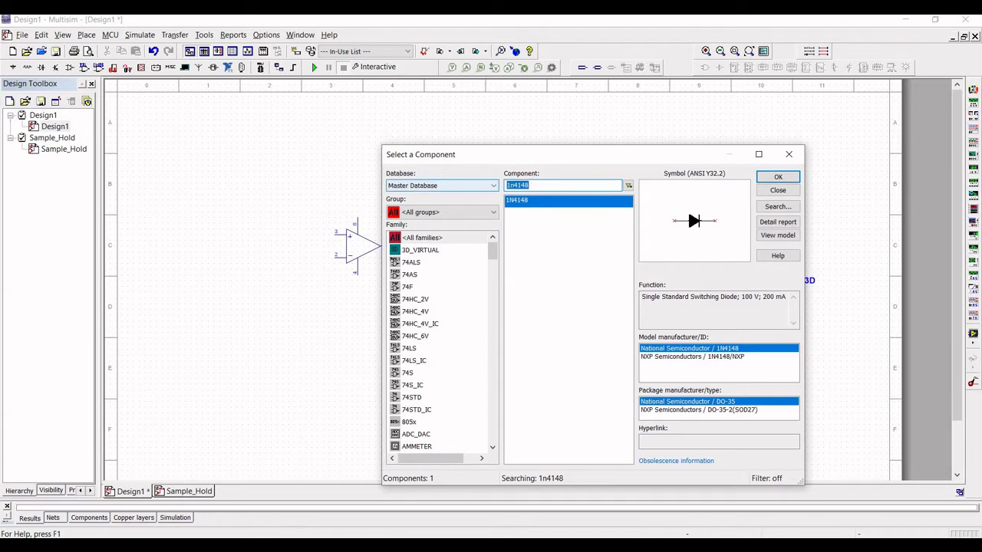
Step: Place a 2N4391 transistor Q1, rotated a quarter turn, above the diodes
{"action": "type", "text": "2N"}
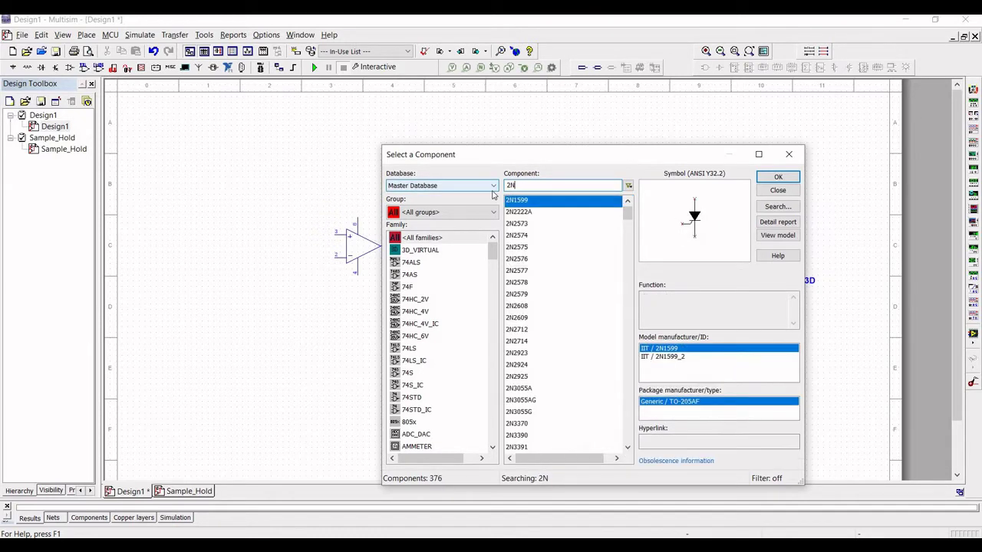
{"action": "type", "text": "4391"}
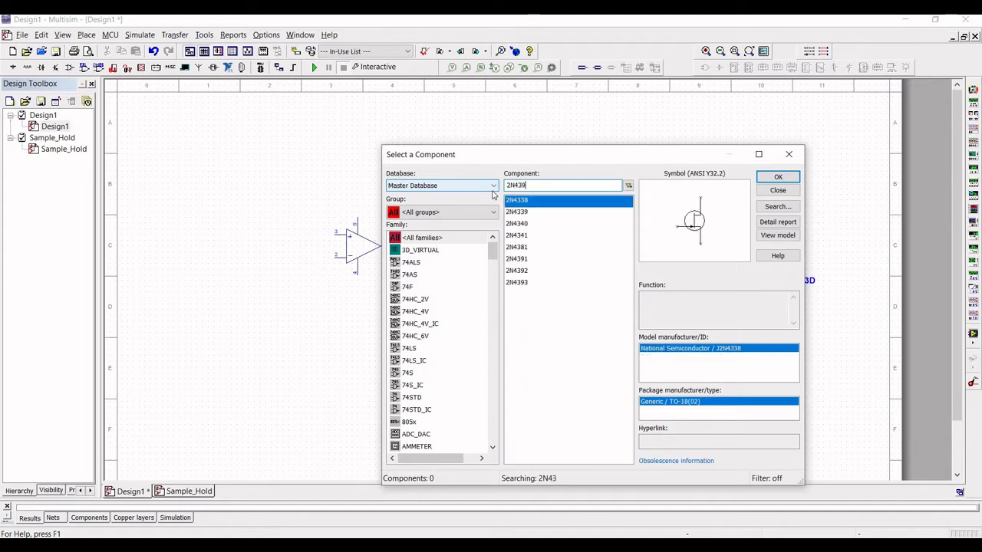
{"action": "left_click", "coordinate": [776, 181]}
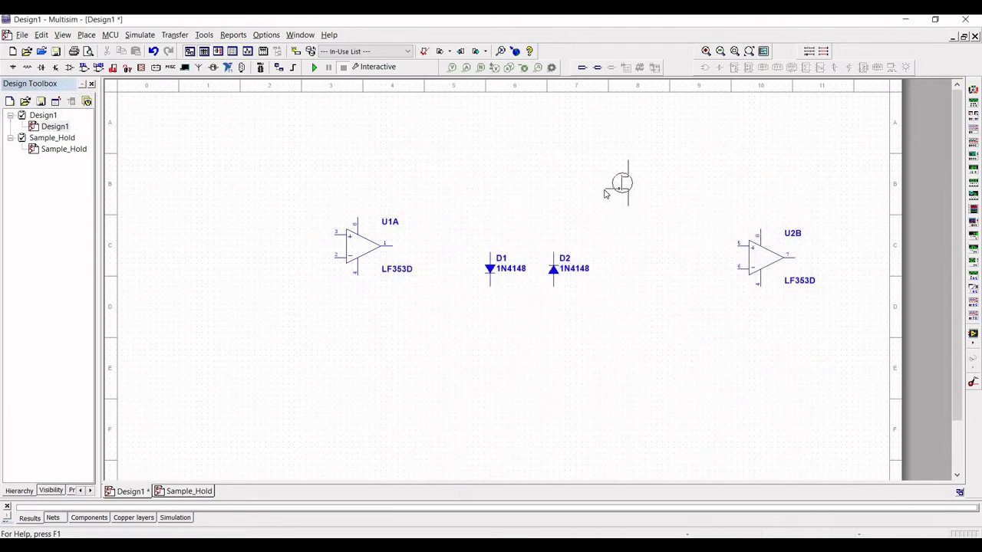
{"action": "key", "text": "ctrl+r"}
{"action": "left_click", "coordinate": [612, 200]}
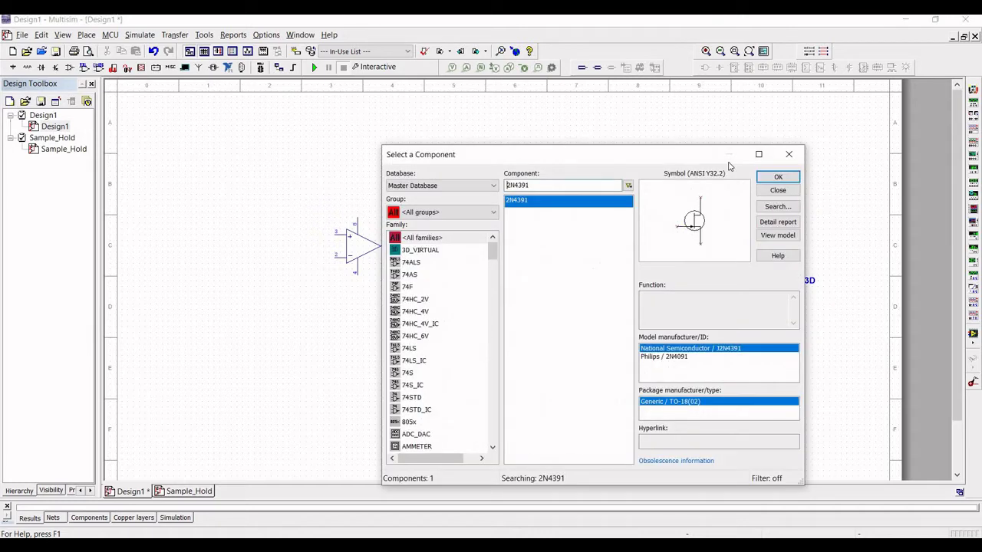
Step: Flip transistor Q1 horizontally from its right-click menu
{"action": "left_click", "coordinate": [790, 154]}
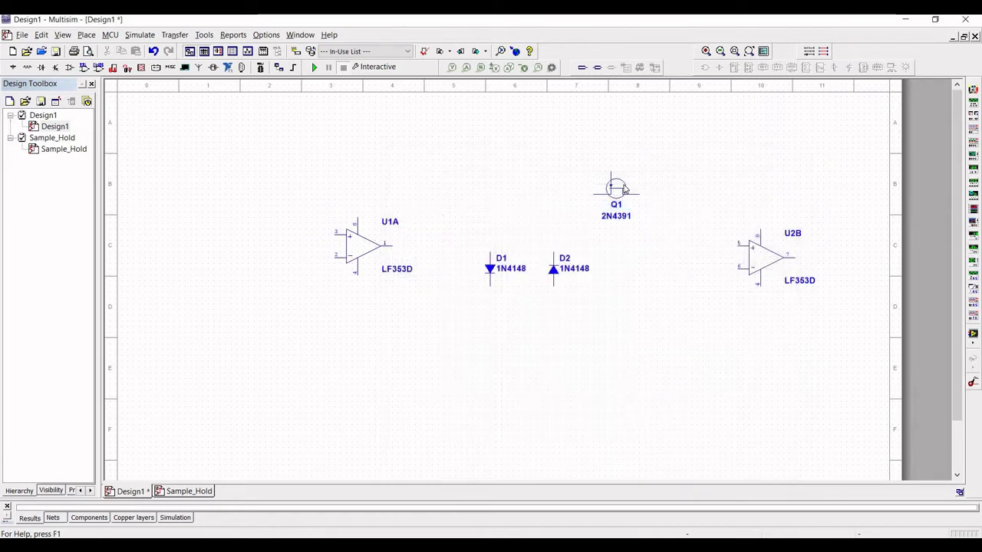
{"action": "right_click", "coordinate": [625, 189]}
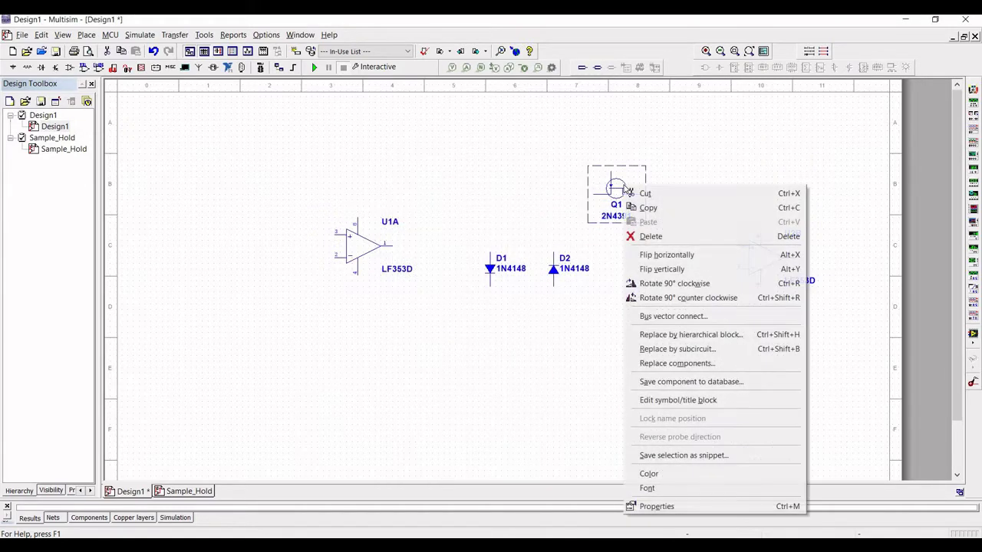
{"action": "left_click", "coordinate": [667, 255]}
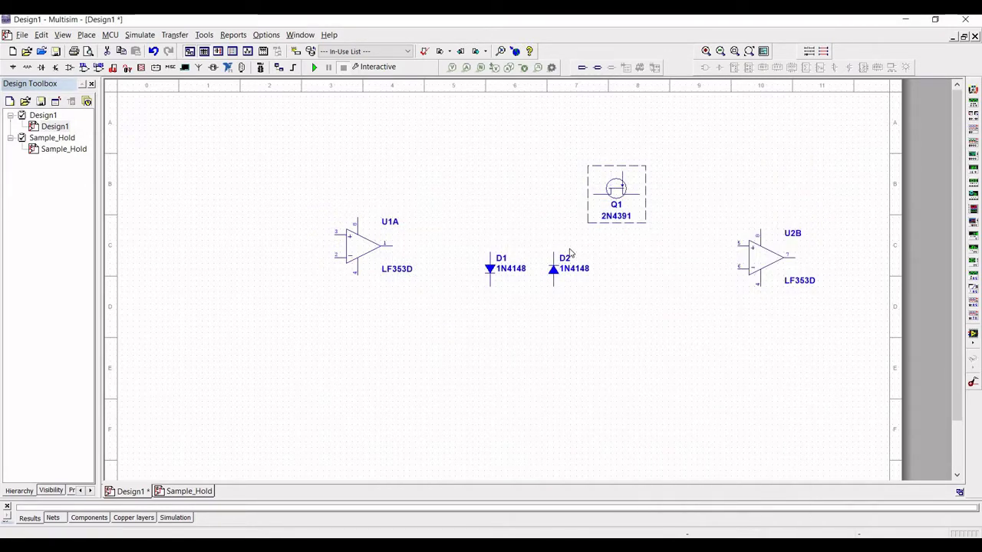
{"action": "left_click", "coordinate": [457, 394]}
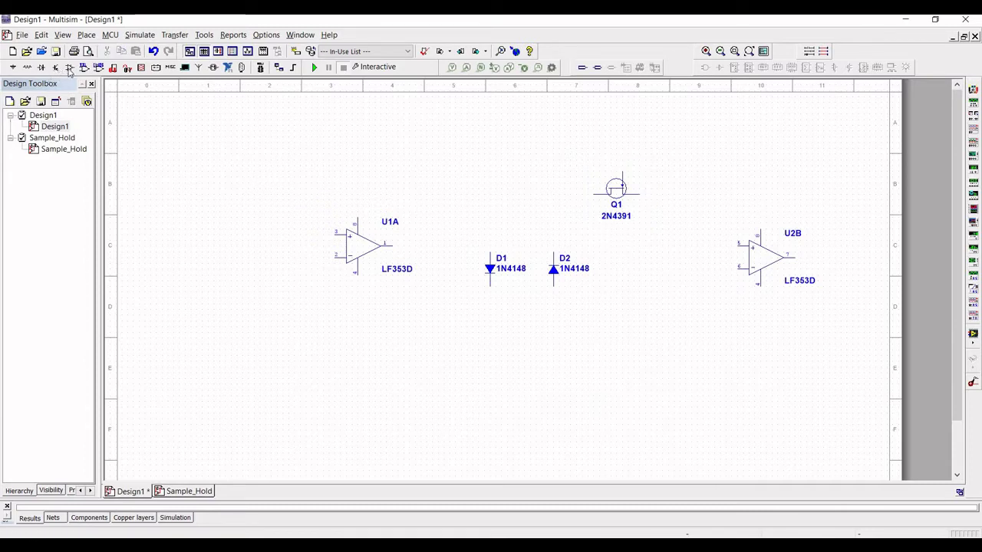
{"action": "left_click", "coordinate": [80, 70]}
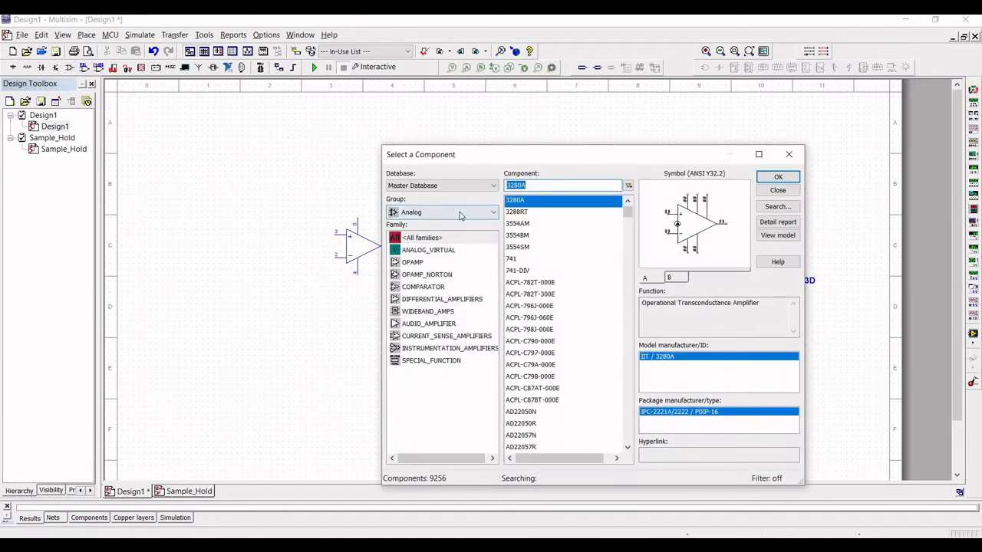
Step: Find a 0.1u part in the Basic group's CAPACITOR family
{"action": "left_click", "coordinate": [441, 212]}
{"action": "left_click", "coordinate": [581, 201]}
{"action": "type", "text": "2N4391"}
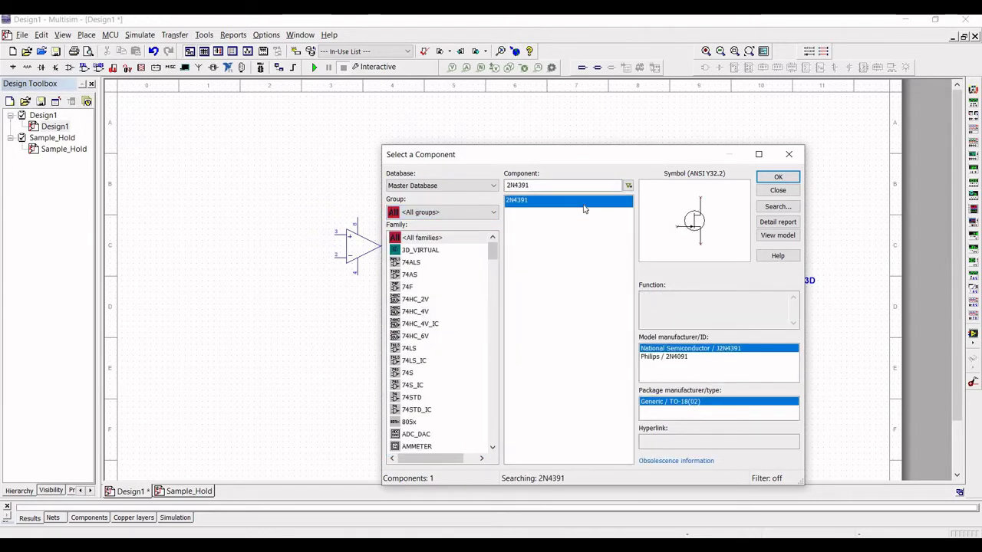
{"action": "left_click", "coordinate": [433, 212]}
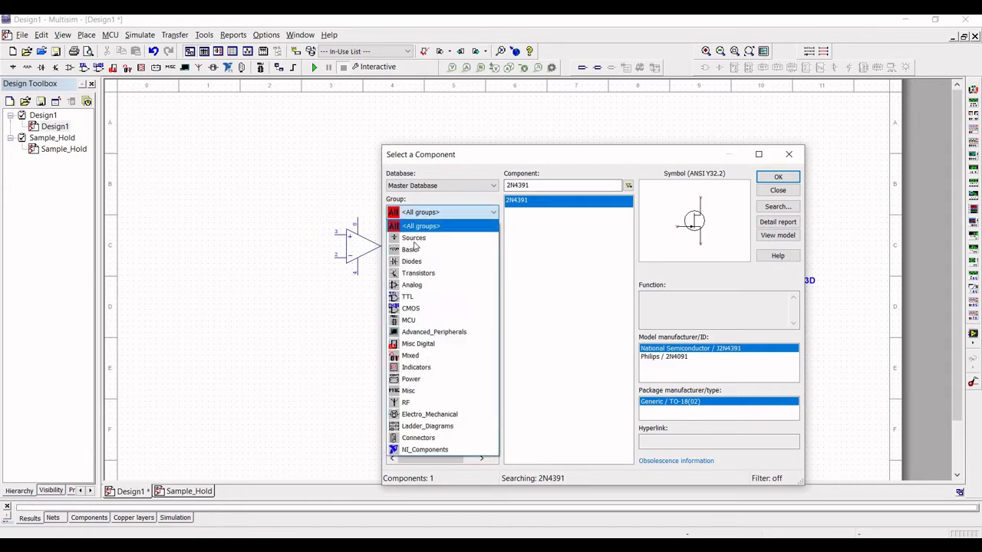
{"action": "left_click", "coordinate": [412, 249]}
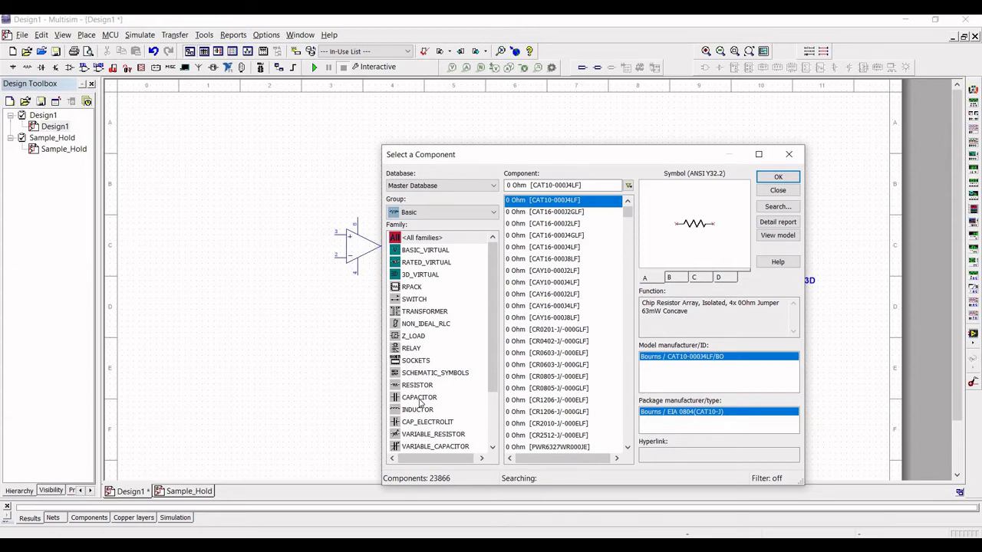
{"action": "left_click", "coordinate": [420, 397]}
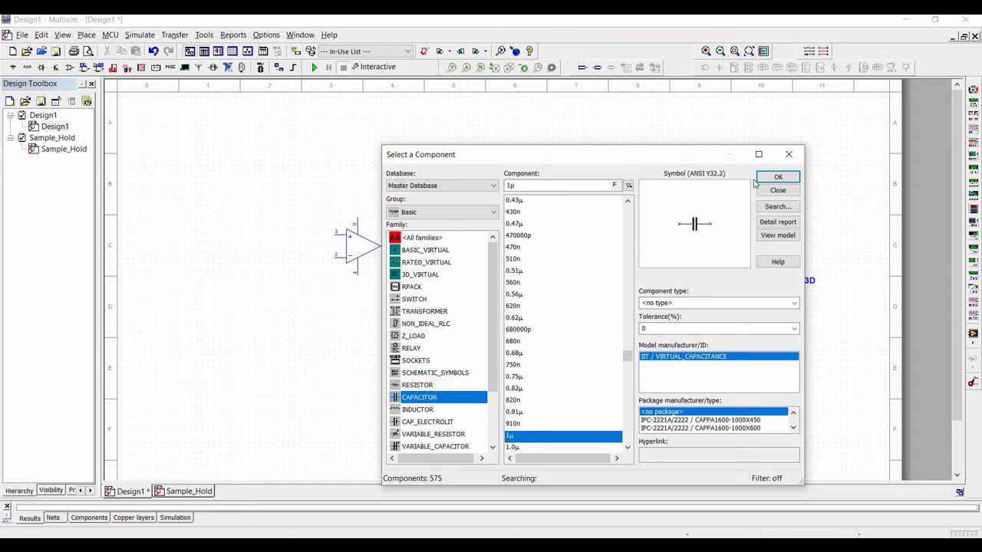
{"action": "left_click", "coordinate": [523, 185]}
{"action": "key", "text": "BackSpace"}
{"action": "key", "text": "BackSpace"}
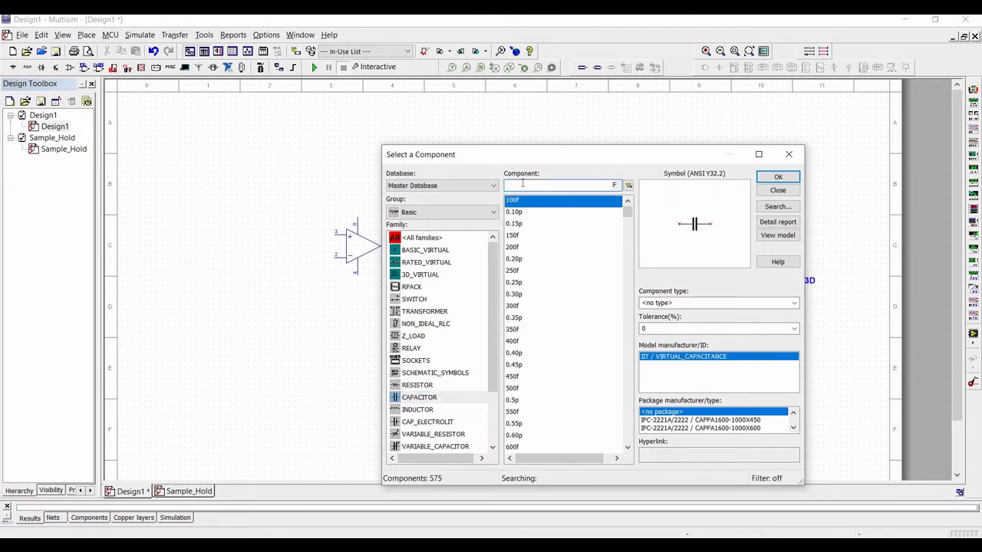
{"action": "type", "text": "0"}
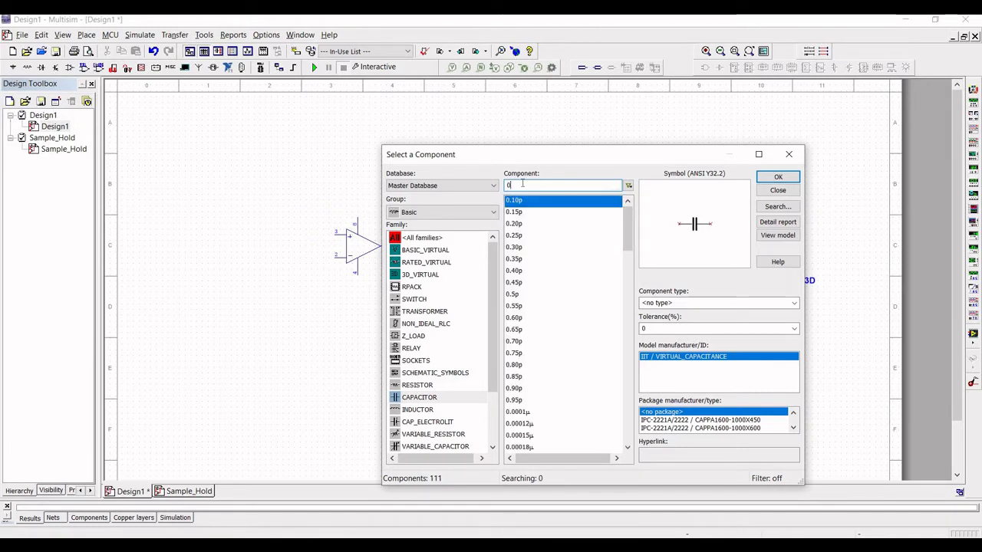
{"action": "type", "text": ".1u"}
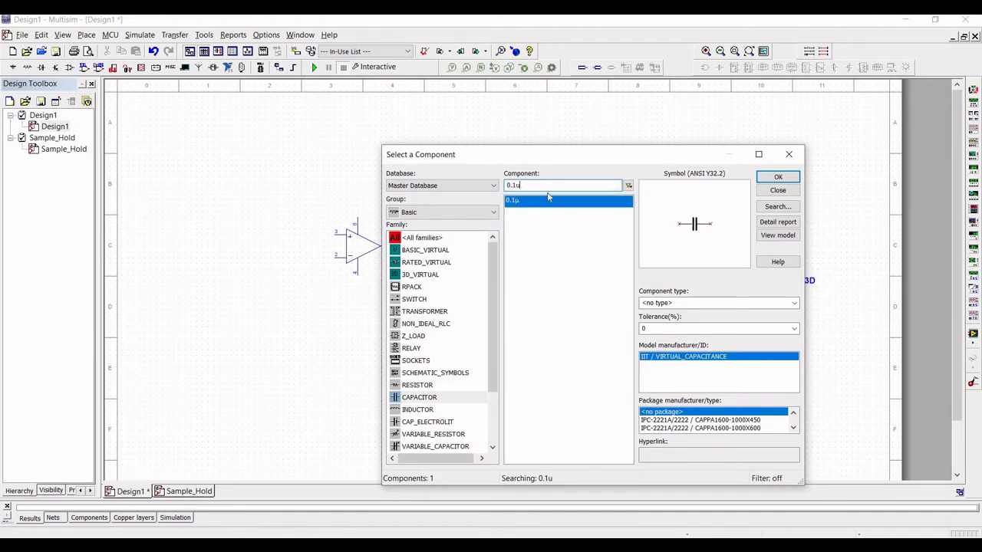
{"action": "left_click", "coordinate": [777, 177]}
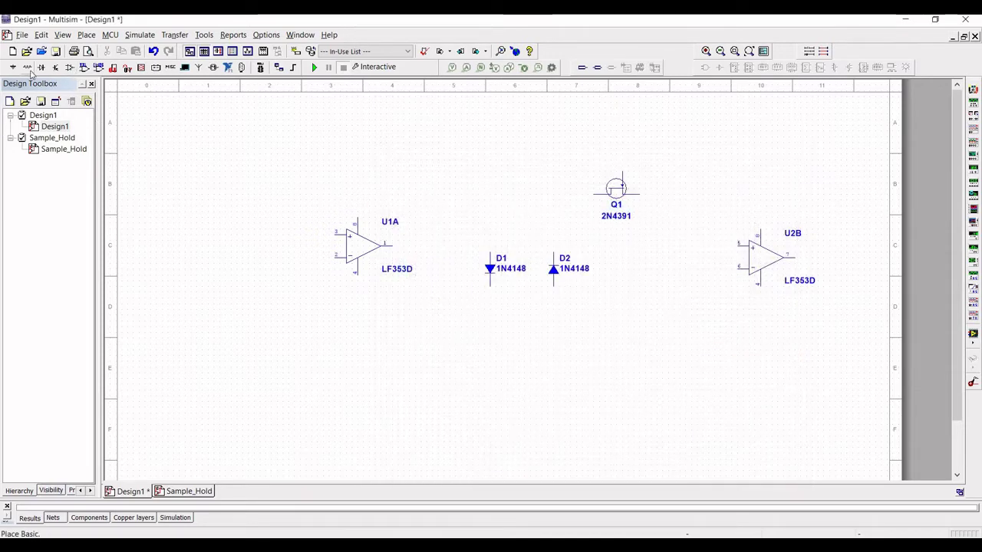
Step: Place the 0.1 µF capacitor C1 vertically between D2 and U2B
{"action": "left_click", "coordinate": [29, 68]}
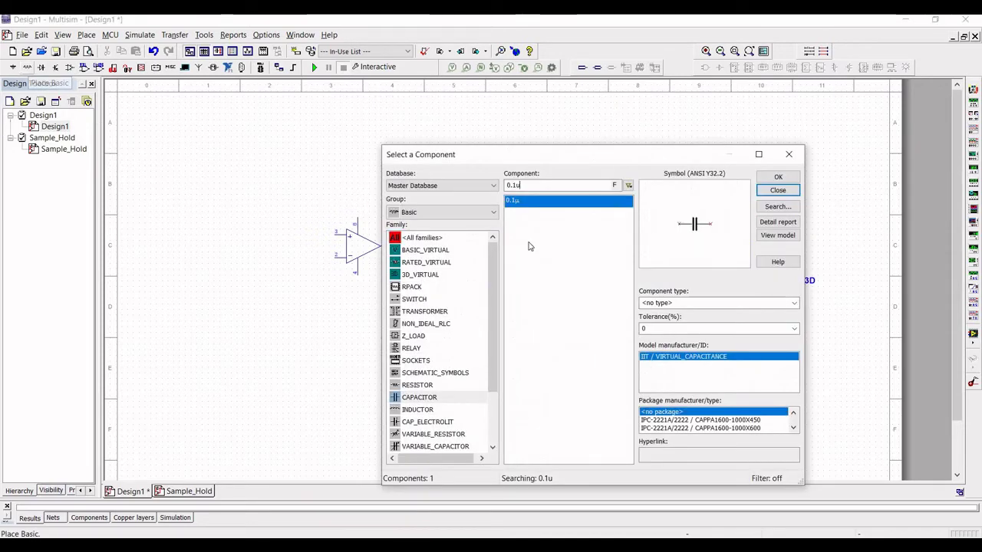
{"action": "left_click", "coordinate": [795, 179]}
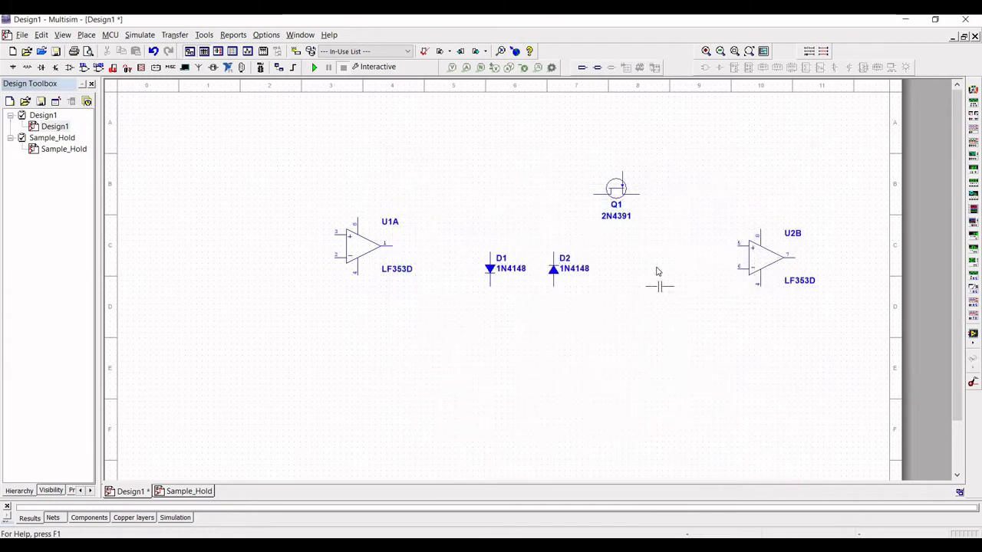
{"action": "key", "text": "ctrl+r"}
{"action": "left_click", "coordinate": [669, 251]}
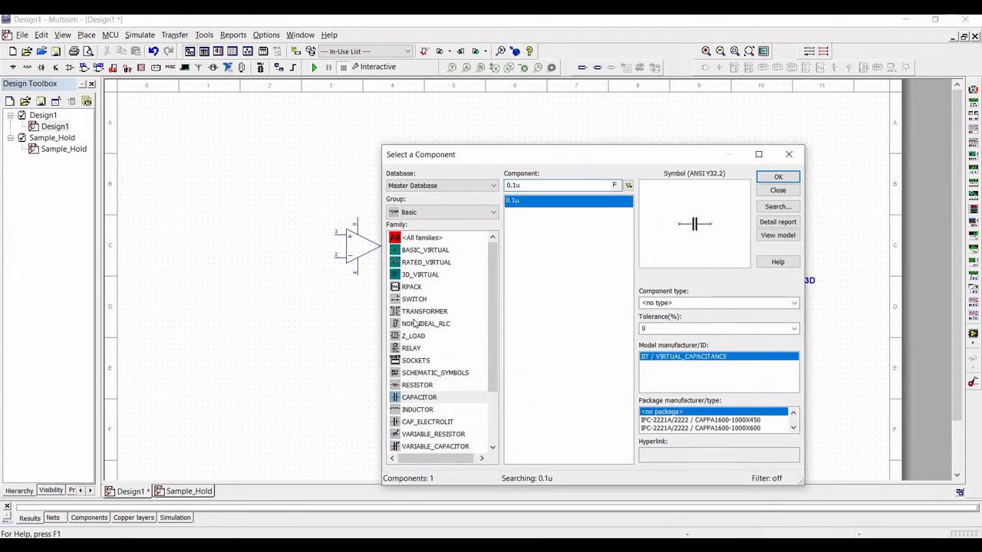
Step: Change the RESISTOR value from 1k to 1M and place R1 left of U1A
{"action": "left_click", "coordinate": [419, 387]}
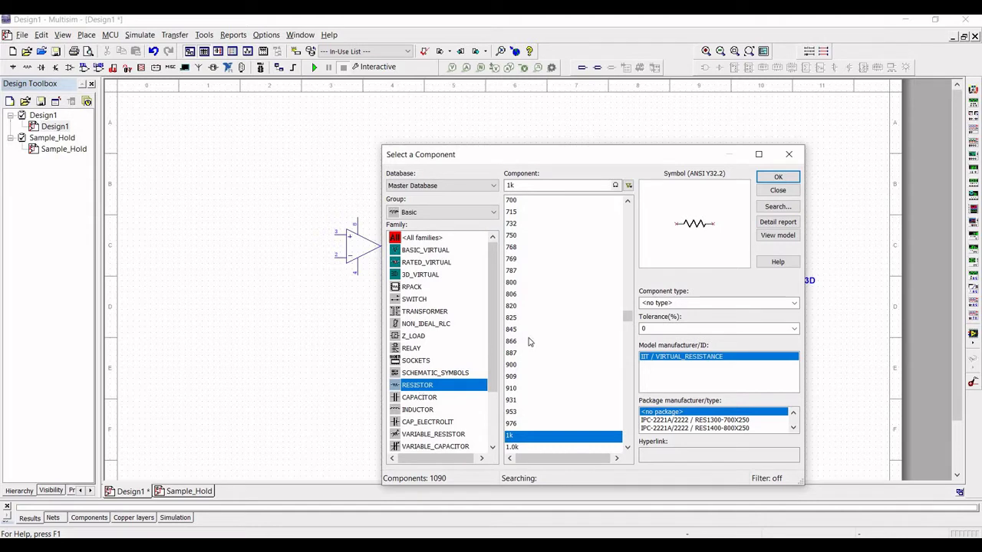
{"action": "left_click", "coordinate": [527, 188]}
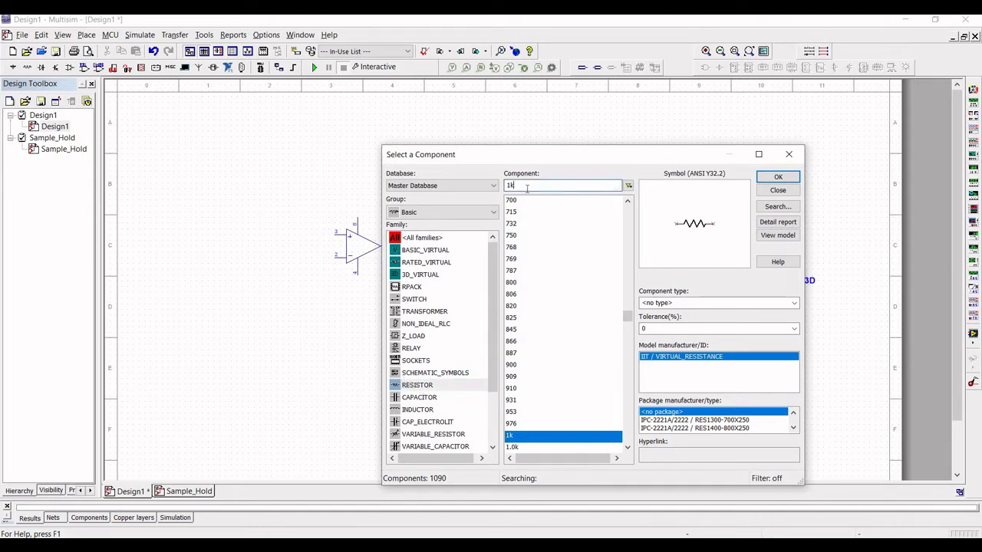
{"action": "key", "text": "BackSpace"}
{"action": "type", "text": "M"}
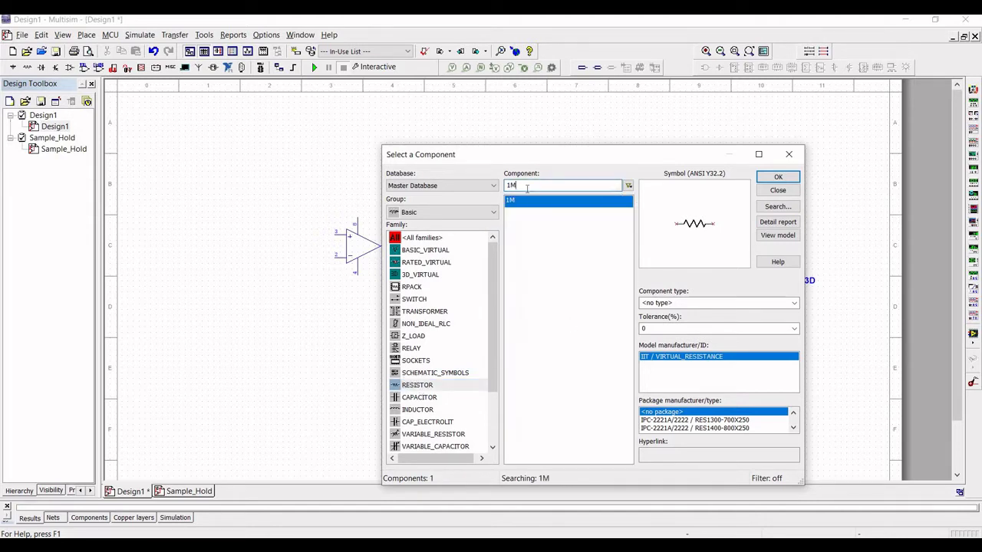
{"action": "left_click", "coordinate": [778, 177]}
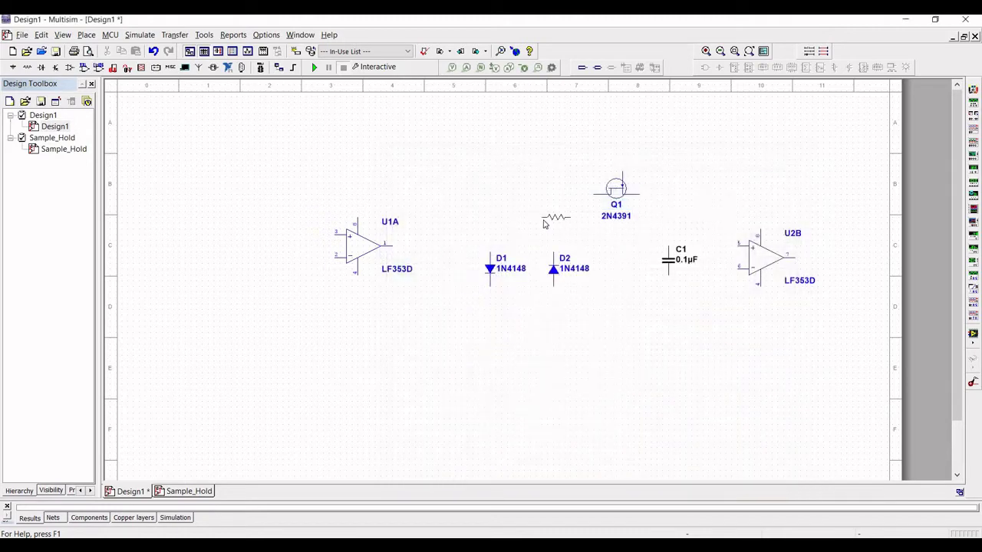
{"action": "key", "text": "Escape"}
{"action": "left_click", "coordinate": [248, 255]}
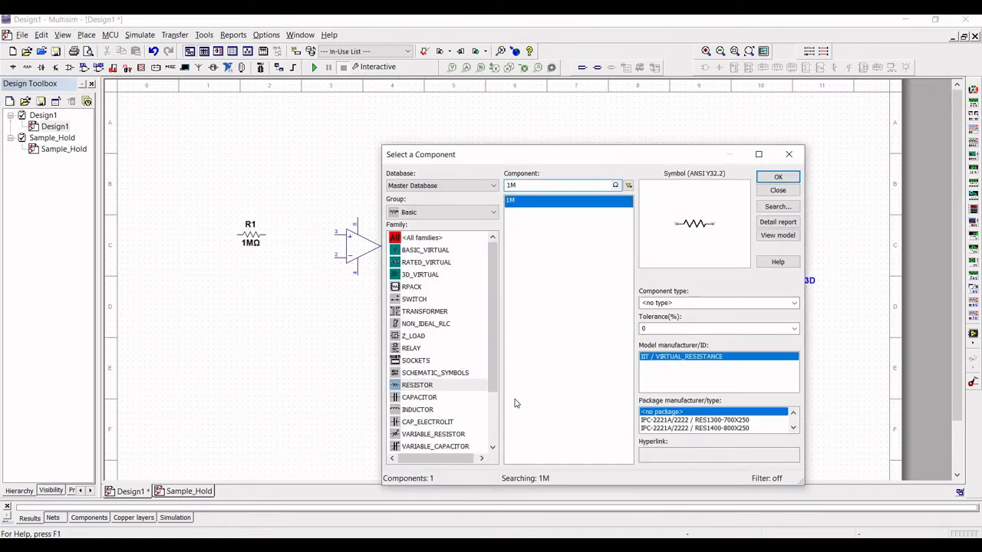
{"action": "left_click", "coordinate": [778, 177]}
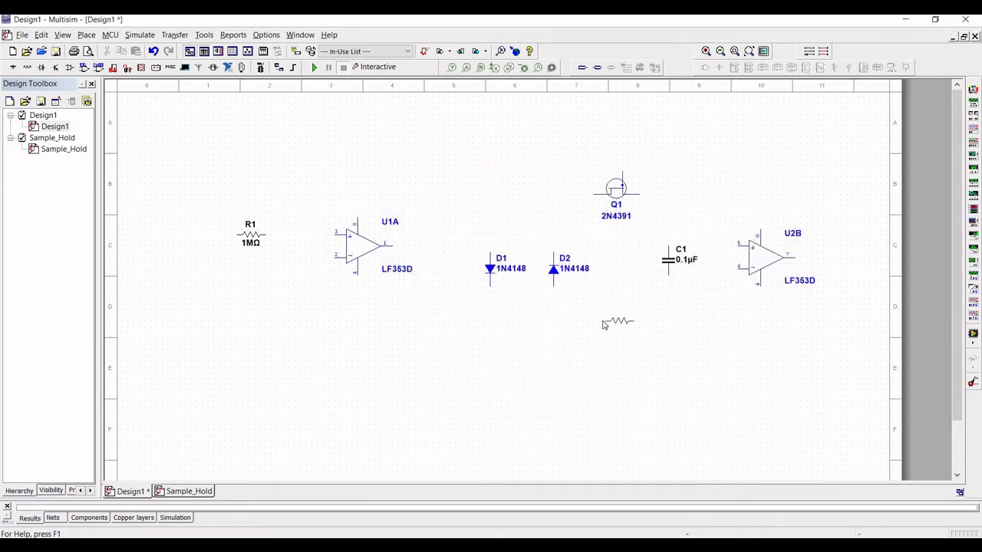
{"action": "key", "text": "Escape"}
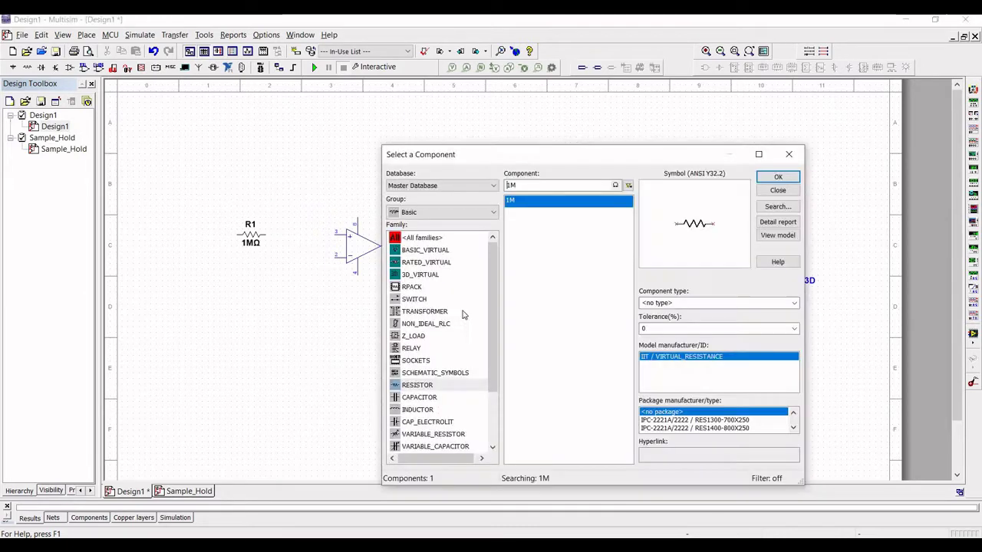
Step: Place an AC_VOLTAGE source V1 from Sources > SIGNAL_VOLTAGE_SOURCES to the left of R1
{"action": "left_click", "coordinate": [413, 212]}
{"action": "left_click", "coordinate": [411, 238]}
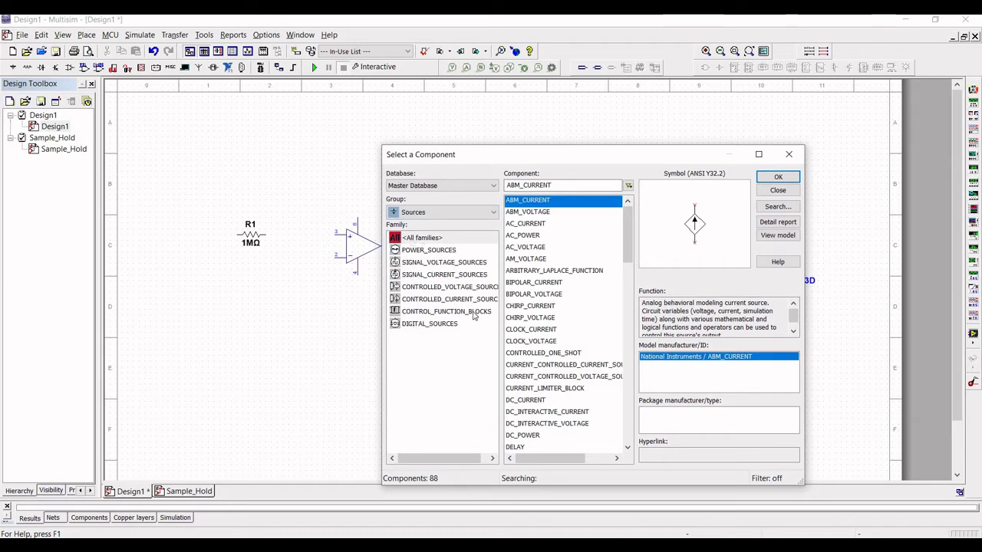
{"action": "left_click", "coordinate": [419, 262]}
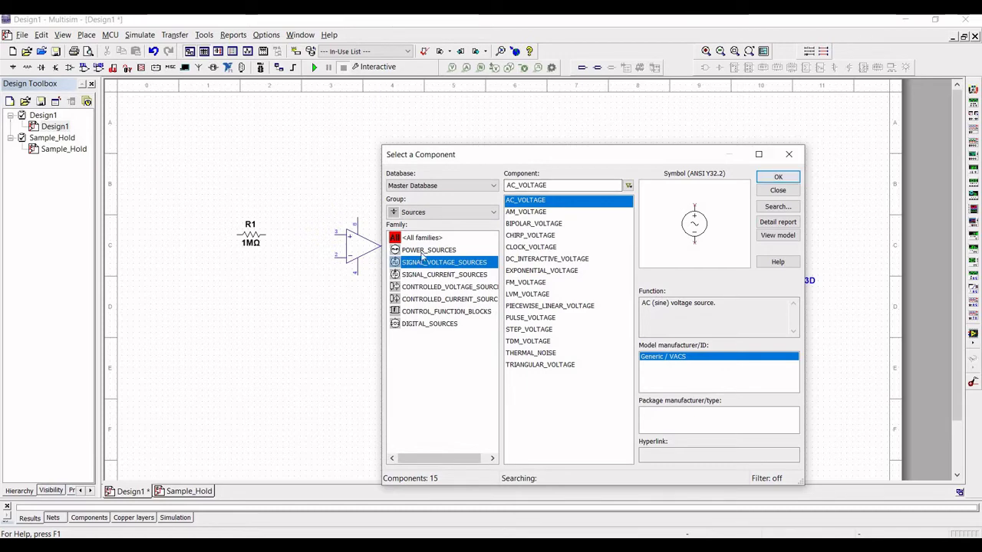
{"action": "left_click", "coordinate": [797, 178]}
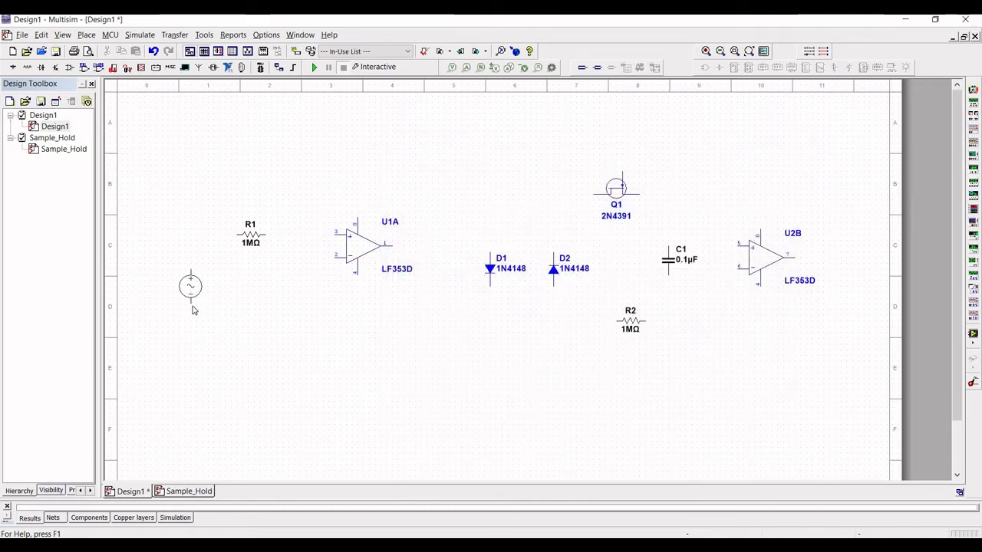
{"action": "left_click", "coordinate": [192, 303]}
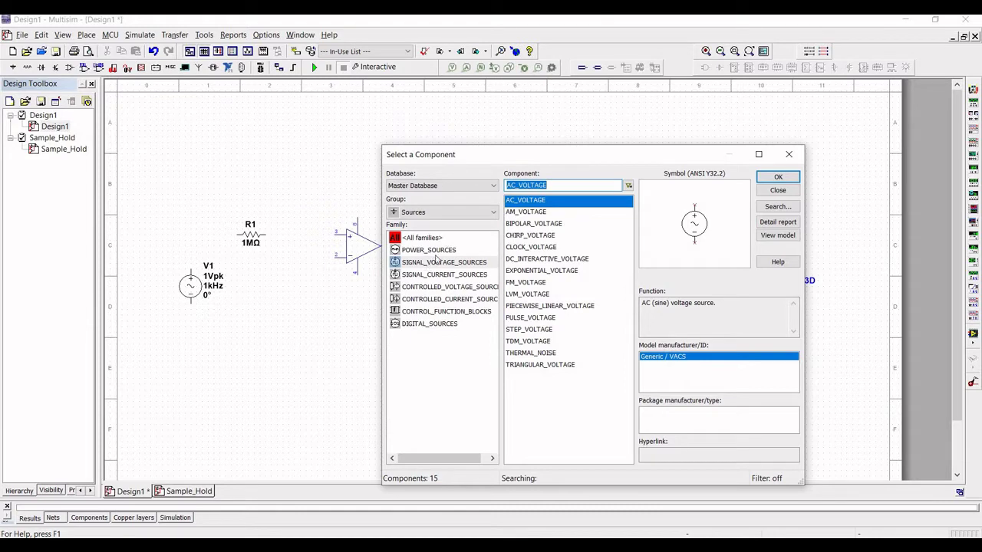
Step: Place a PULSE_VOLTAGE source V2 near the top of the schematic
{"action": "left_click", "coordinate": [524, 247]}
{"action": "left_click", "coordinate": [522, 317]}
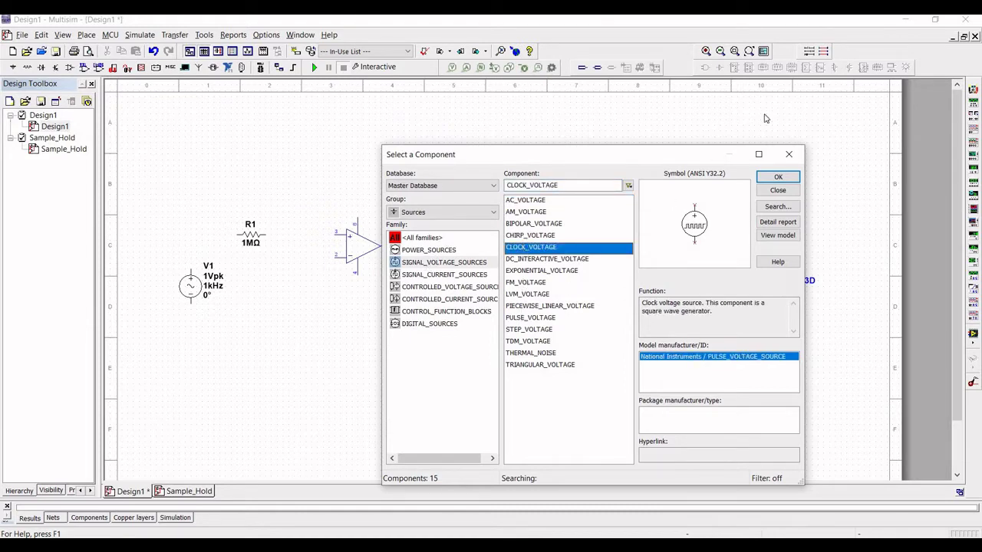
{"action": "left_click", "coordinate": [778, 178]}
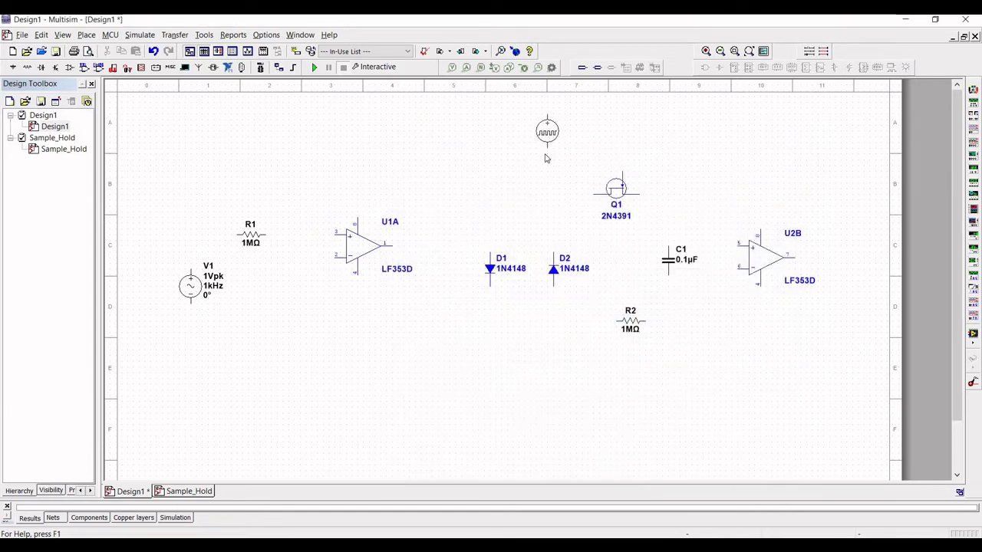
{"action": "left_click", "coordinate": [545, 157]}
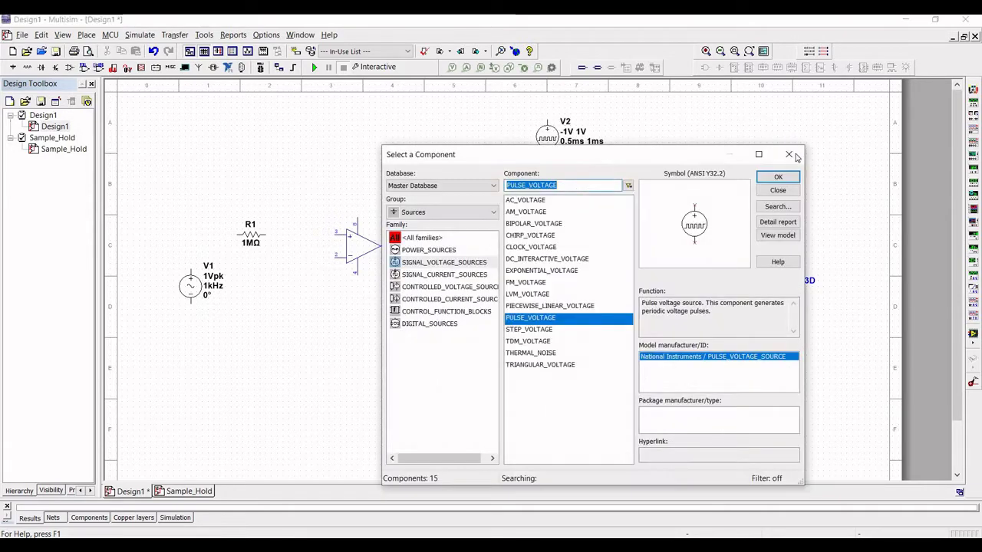
{"action": "key", "text": "Escape"}
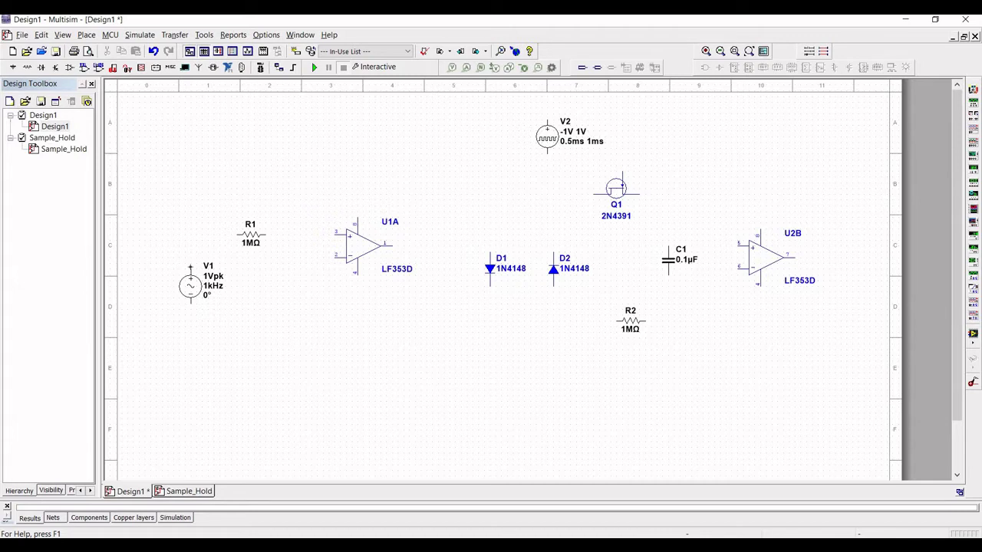
Step: Wire V1 through R1 into U1A pin 3, and U1A's output to Q1 and D1's top
{"action": "left_click", "coordinate": [232, 234]}
{"action": "left_click", "coordinate": [334, 236]}
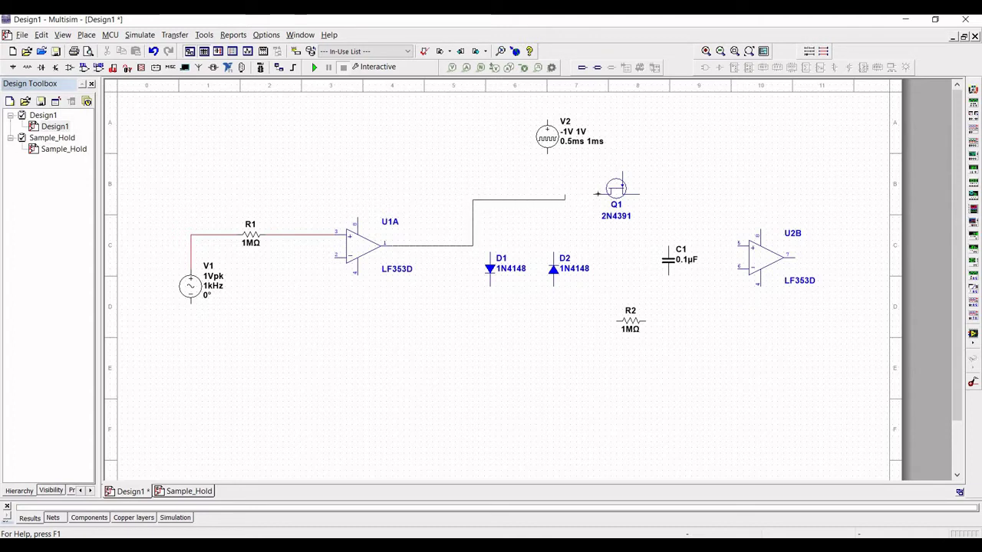
{"action": "left_click", "coordinate": [595, 197]}
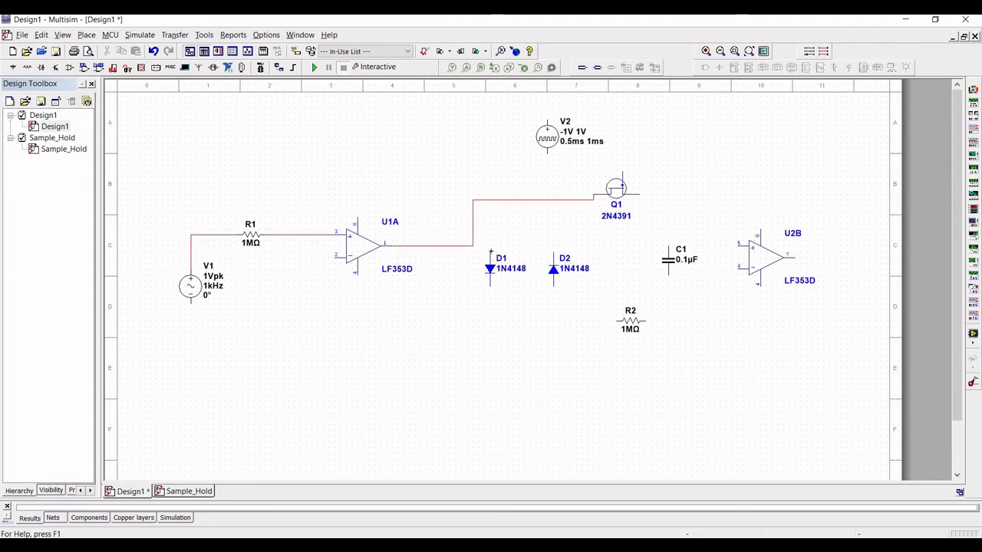
{"action": "left_click", "coordinate": [490, 253]}
{"action": "left_click", "coordinate": [490, 199]}
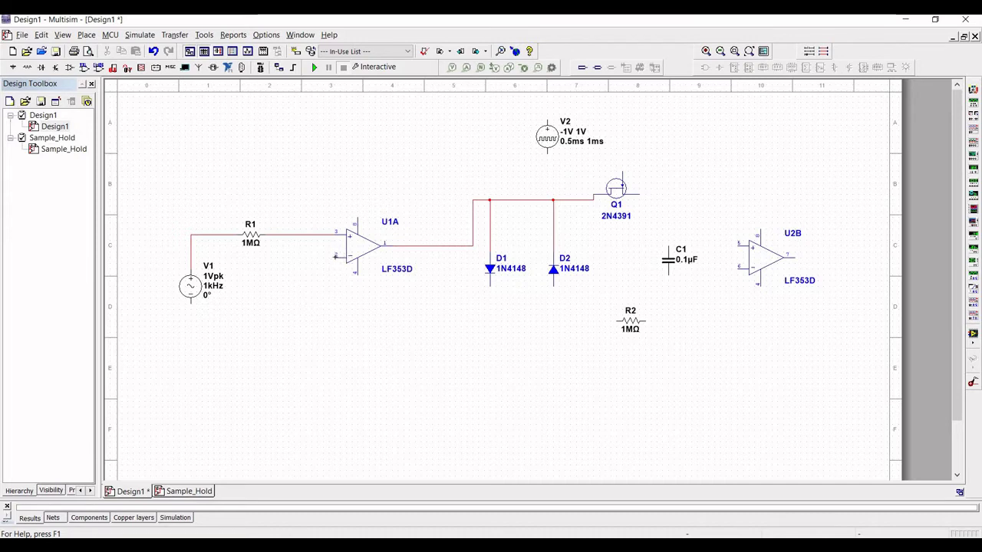
Step: Wire U1A's inverting input to R2's left pin and tie D2's lower pin to it
{"action": "left_click", "coordinate": [335, 256]}
{"action": "left_click", "coordinate": [612, 320]}
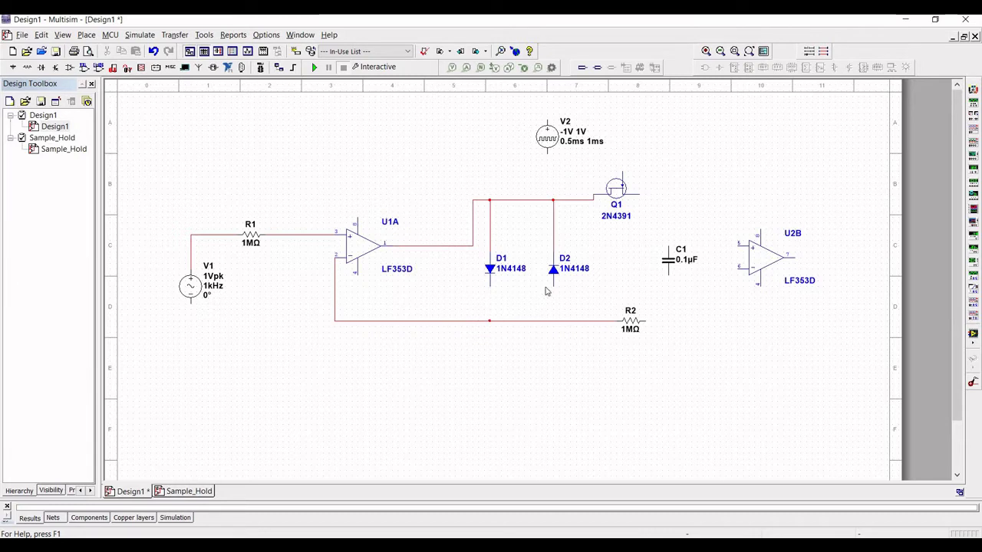
{"action": "left_click", "coordinate": [558, 319]}
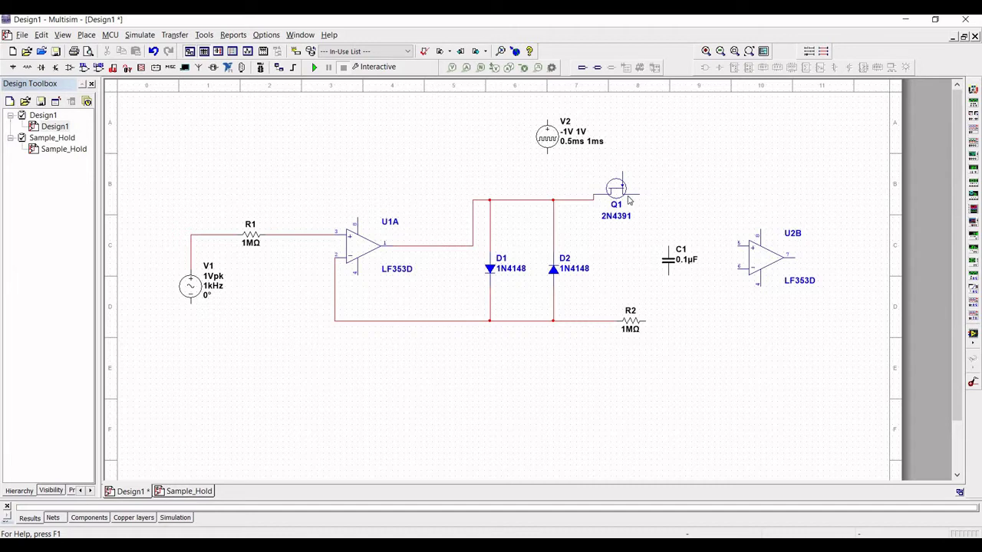
Step: Wire Q1 and C1's top into U2B pin 5, and U2B's output to pin 6 and R2
{"action": "left_click", "coordinate": [737, 244]}
{"action": "left_click", "coordinate": [647, 321]}
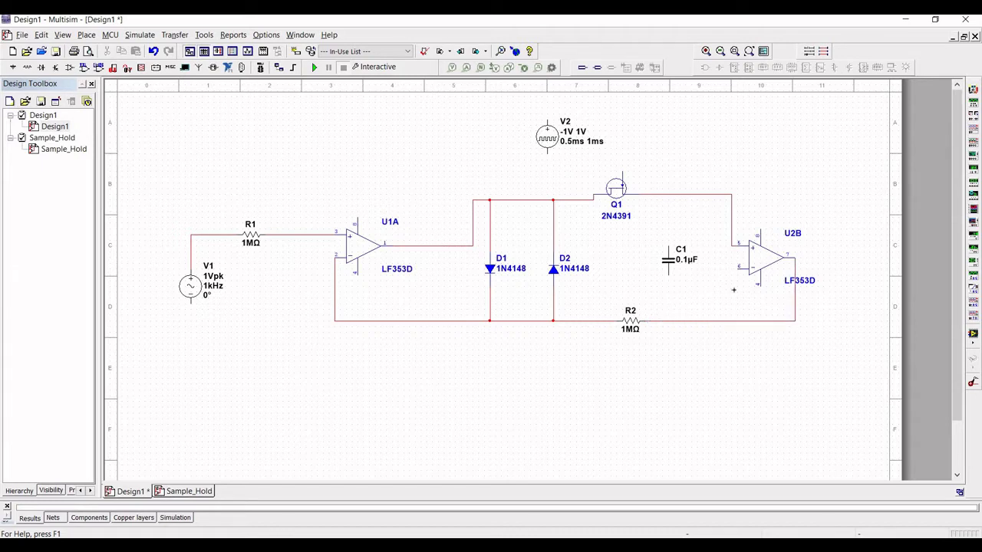
{"action": "left_click", "coordinate": [738, 267]}
{"action": "left_click", "coordinate": [794, 304]}
{"action": "left_click", "coordinate": [662, 231]}
{"action": "left_click", "coordinate": [668, 196]}
Step: Place POWER_SOURCES GROUND symbols beneath C1, V1 and V2
{"action": "left_click", "coordinate": [15, 68]}
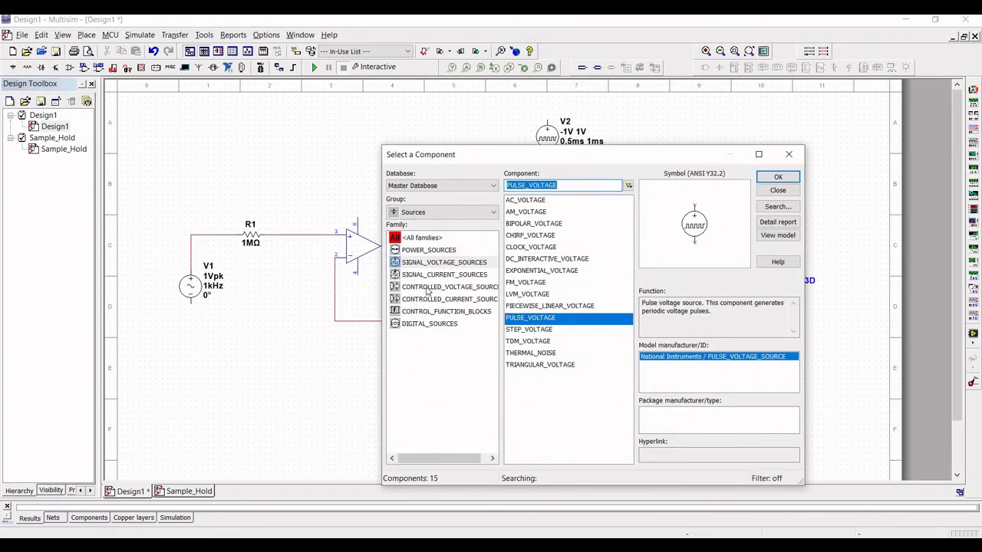
{"action": "left_click", "coordinate": [434, 251]}
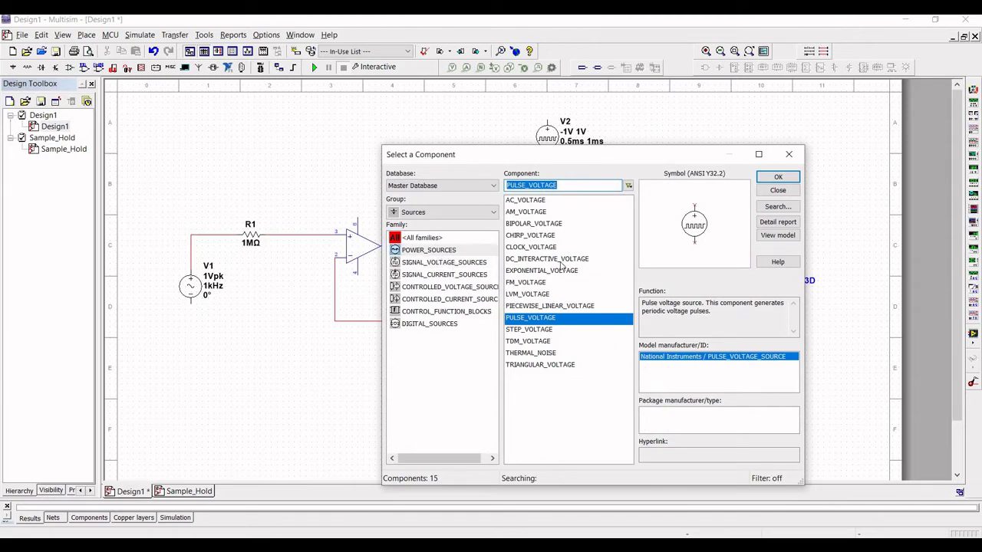
{"action": "left_click", "coordinate": [520, 235]}
{"action": "left_click", "coordinate": [782, 178]}
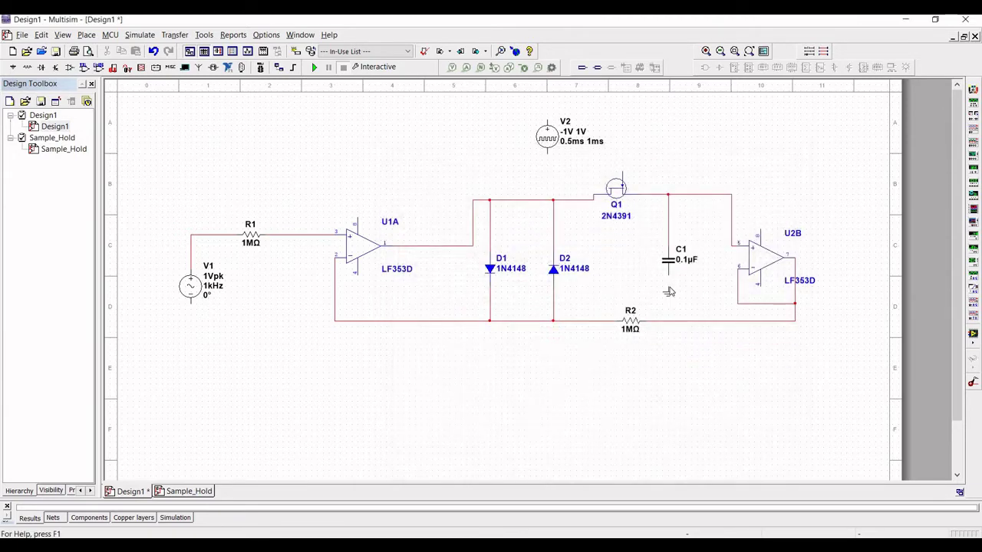
{"action": "left_click", "coordinate": [639, 291]}
{"action": "left_click", "coordinate": [778, 178]}
{"action": "left_click", "coordinate": [191, 332]}
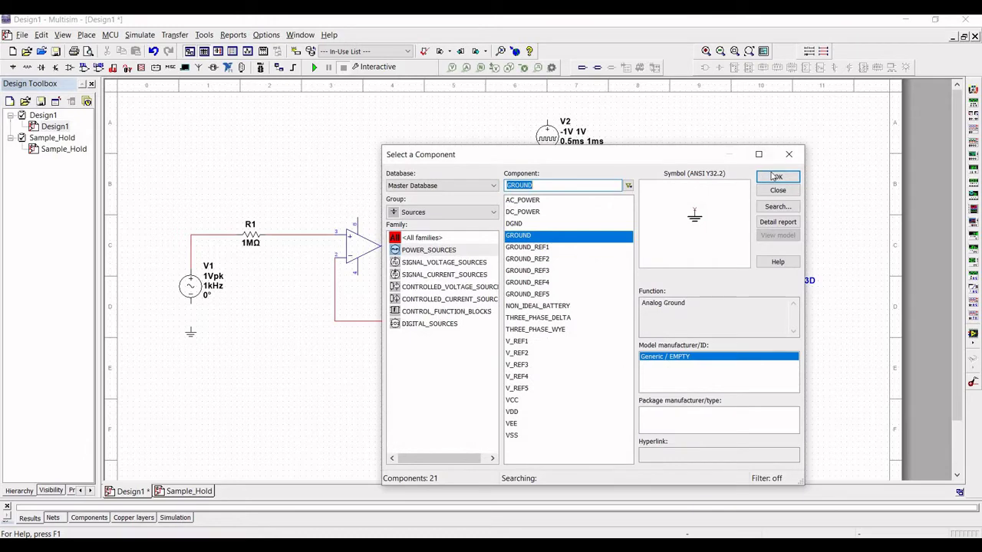
{"action": "key", "text": "Escape"}
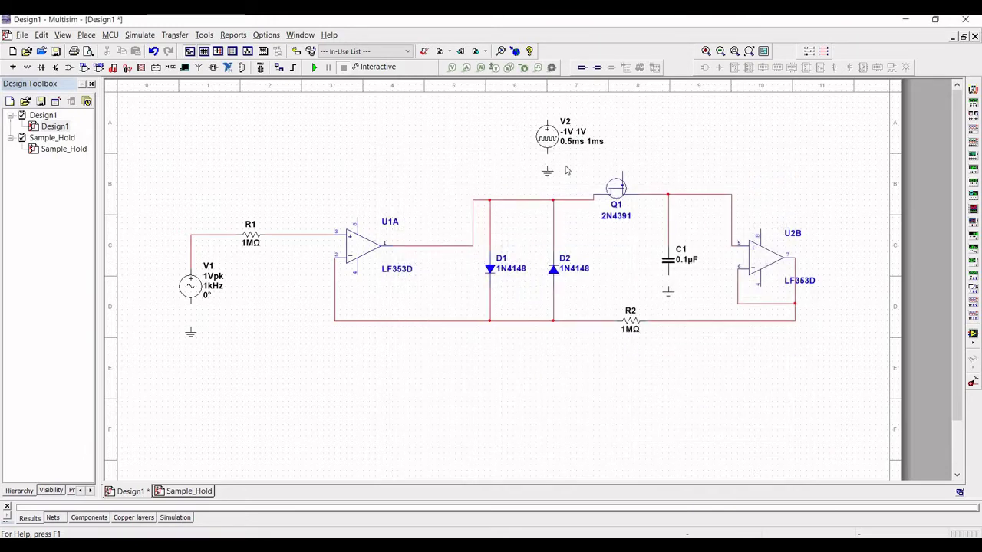
{"action": "left_click", "coordinate": [546, 170]}
{"action": "left_click", "coordinate": [793, 153]}
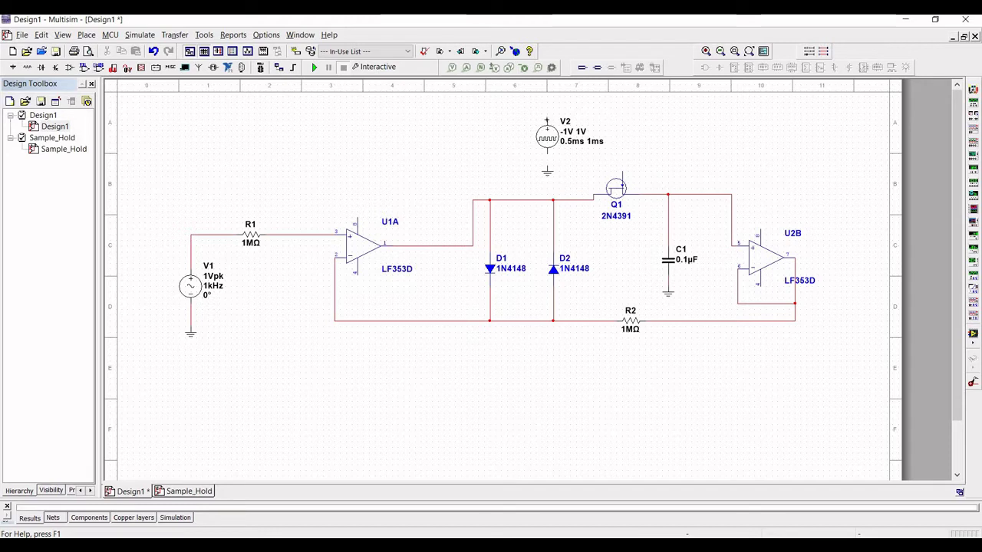
{"action": "left_click", "coordinate": [562, 110]}
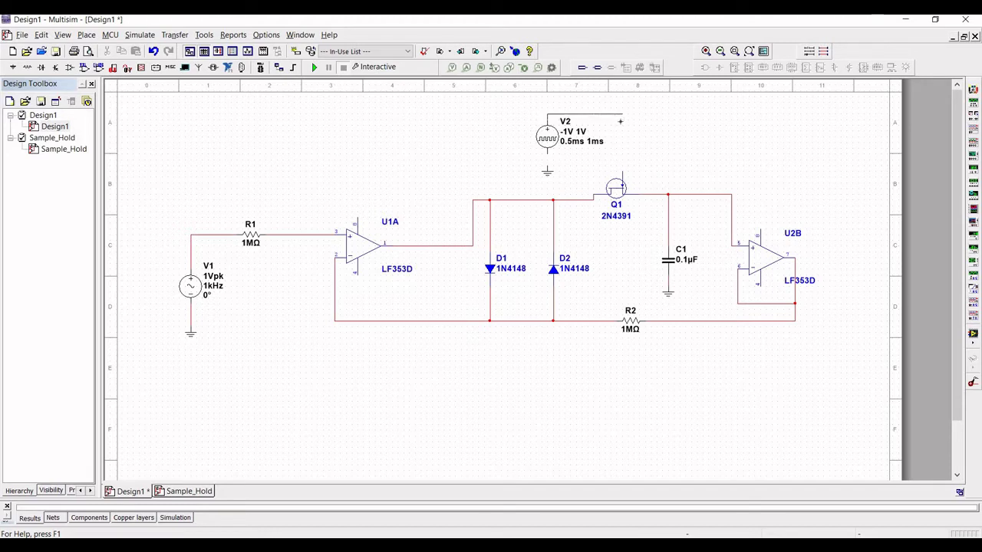
Step: Wire V2's top pin to Q1 and its bottom pin to ground
{"action": "left_click", "coordinate": [622, 174]}
{"action": "left_click", "coordinate": [547, 167]}
{"action": "left_click", "coordinate": [13, 67]}
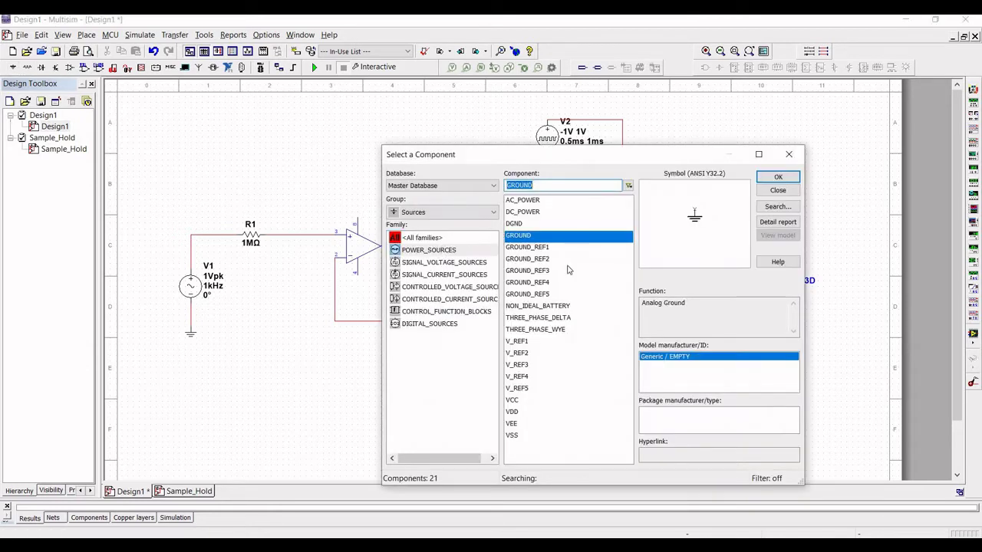
Step: Place a 5.0V VDD supply above U1A and a VSS supply below it
{"action": "left_click", "coordinate": [512, 412]}
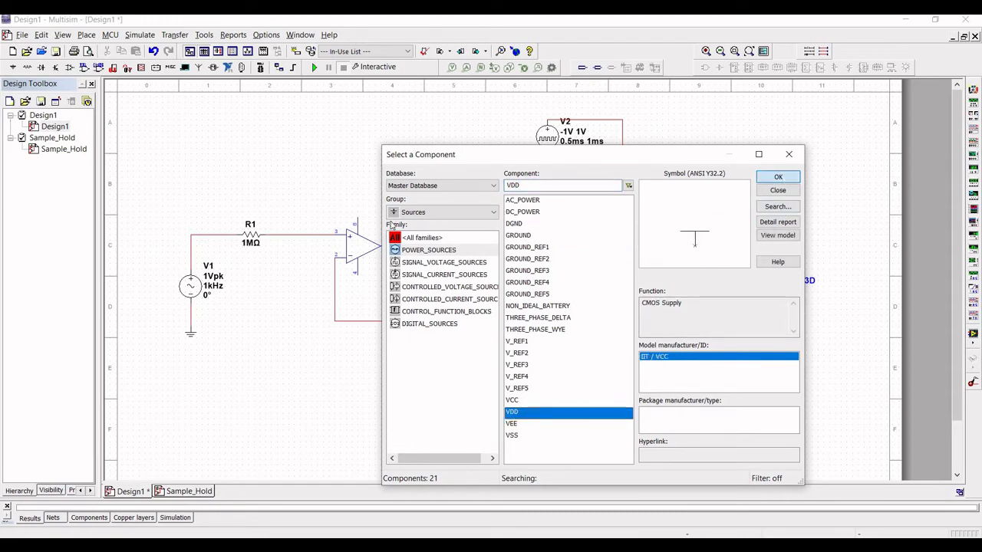
{"action": "left_click", "coordinate": [778, 178]}
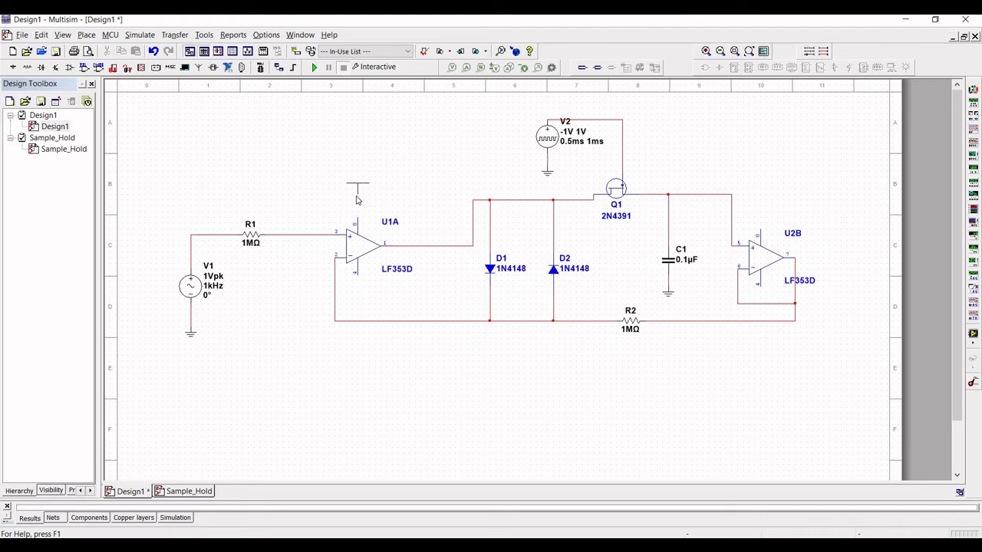
{"action": "left_click", "coordinate": [356, 195]}
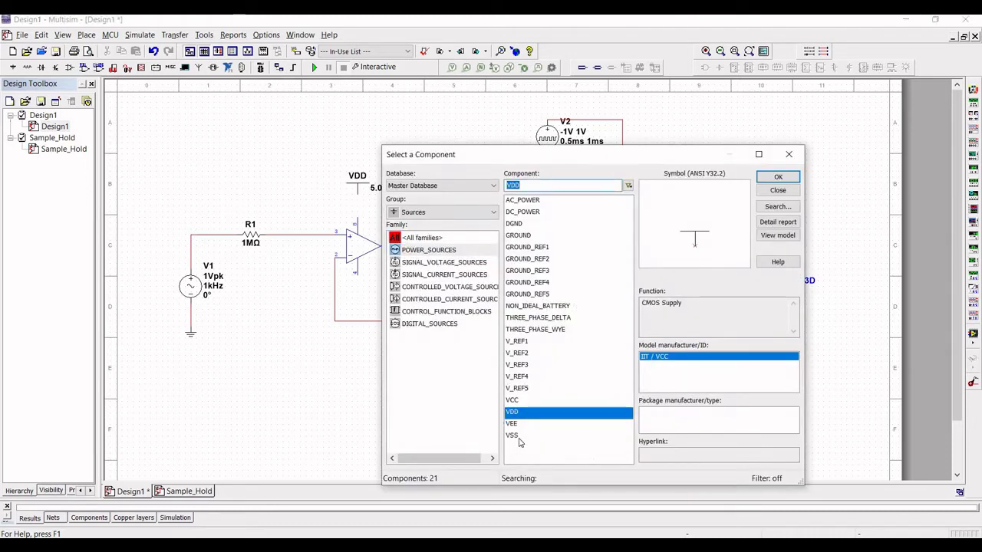
{"action": "left_click", "coordinate": [517, 435]}
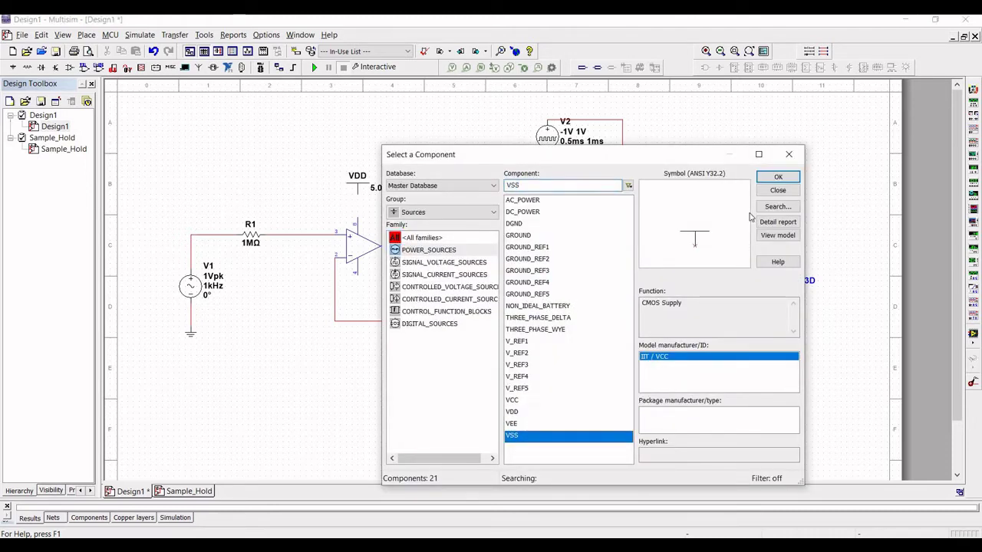
{"action": "left_click", "coordinate": [773, 177]}
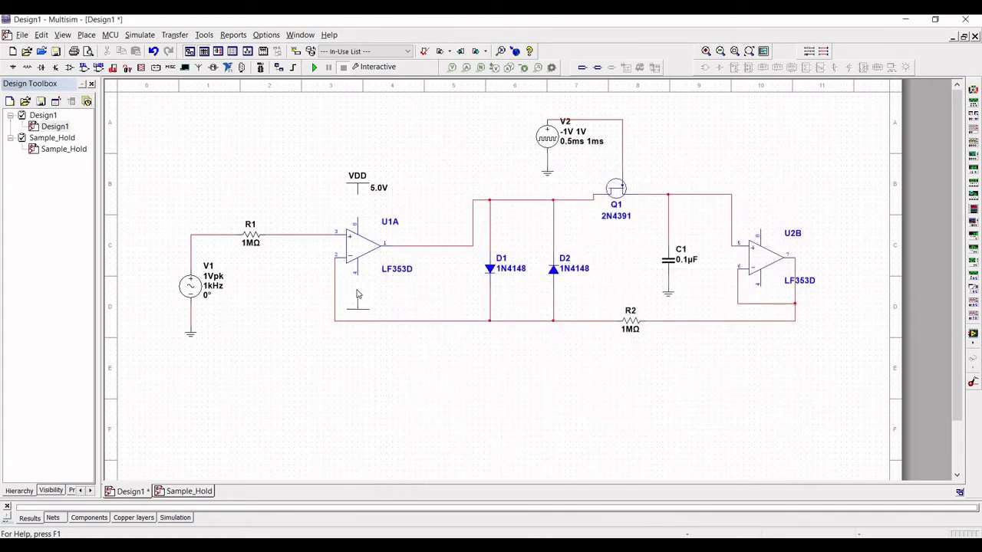
{"action": "left_click", "coordinate": [356, 293]}
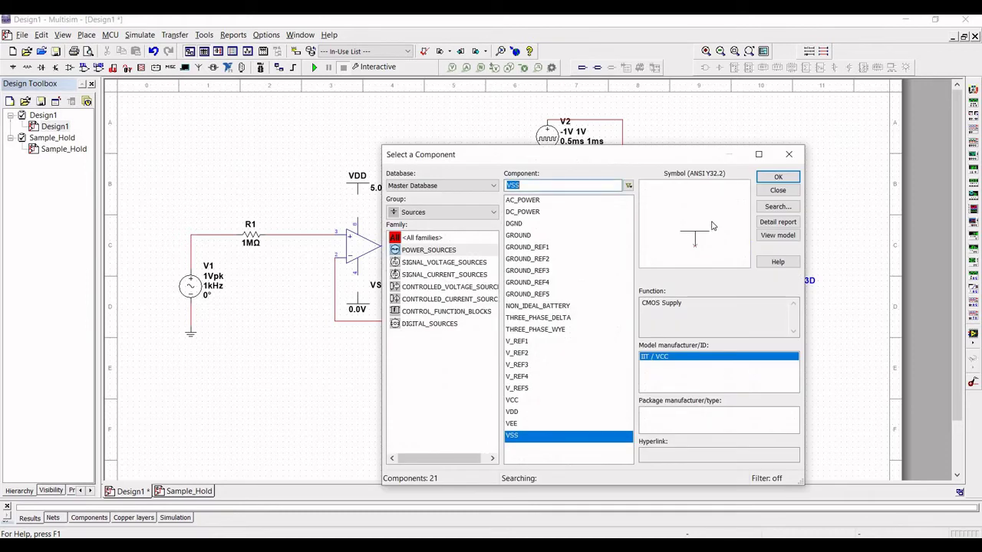
{"action": "left_click", "coordinate": [516, 413]}
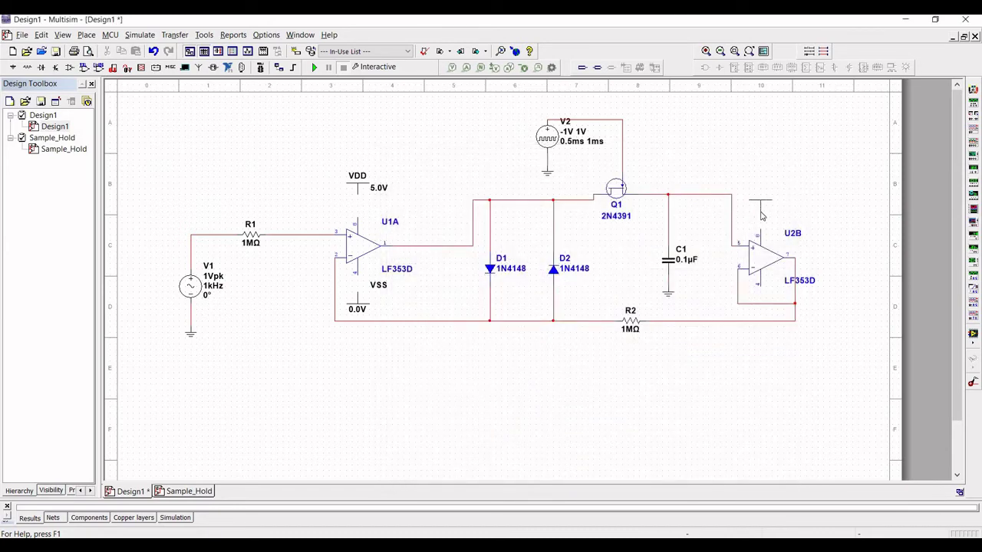
Step: Place a 5.0V VDD supply above op-amp U2B and a VSS supply below it
{"action": "left_click", "coordinate": [761, 216]}
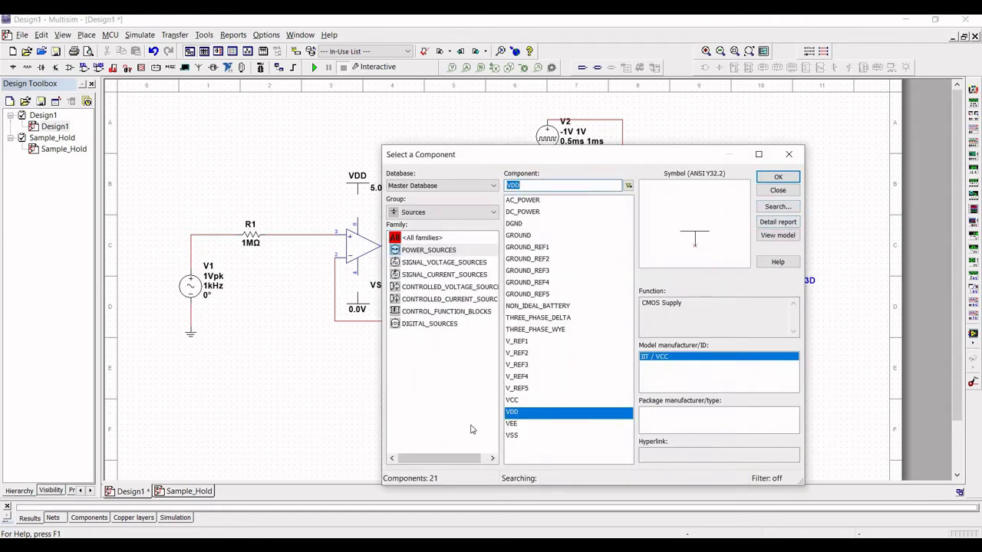
{"action": "left_click", "coordinate": [777, 190]}
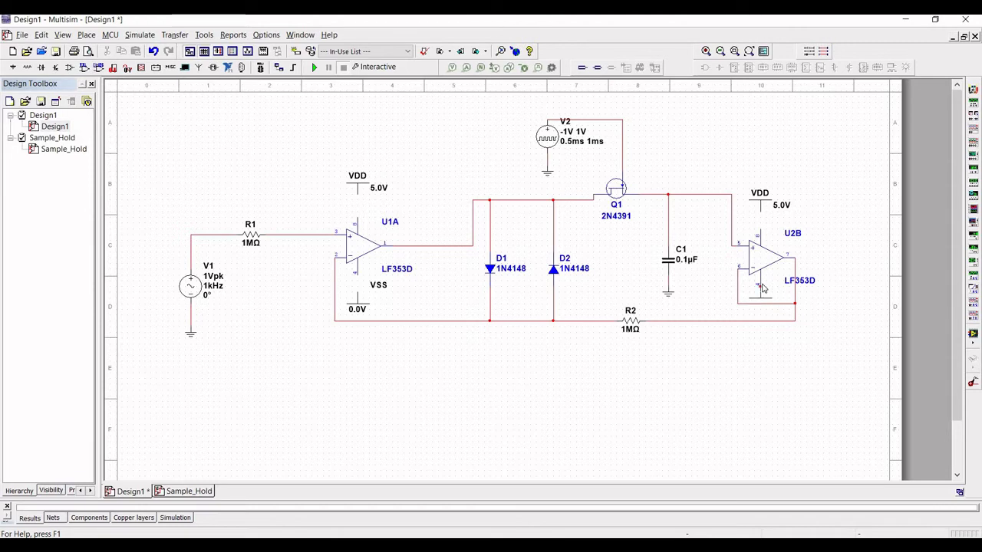
{"action": "left_click", "coordinate": [762, 289]}
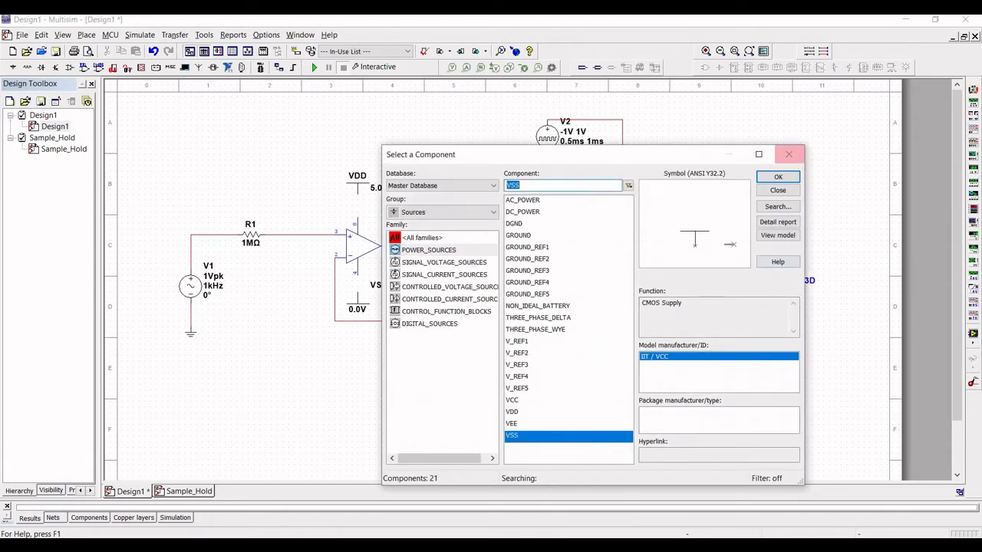
{"action": "left_click", "coordinate": [789, 160]}
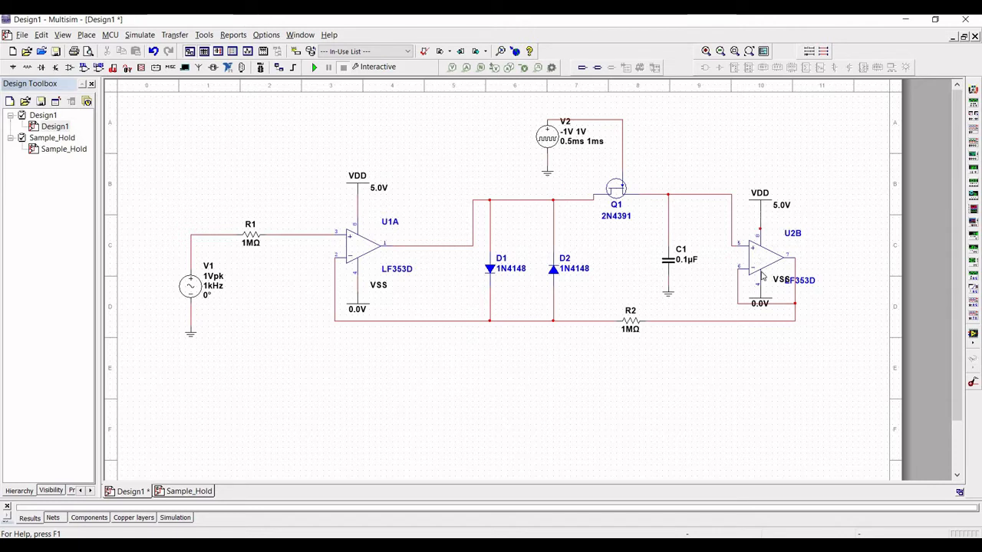
Step: Set the op-amp supplies to VDD 15 V and VSS -15 V
{"action": "double_click", "coordinate": [363, 186]}
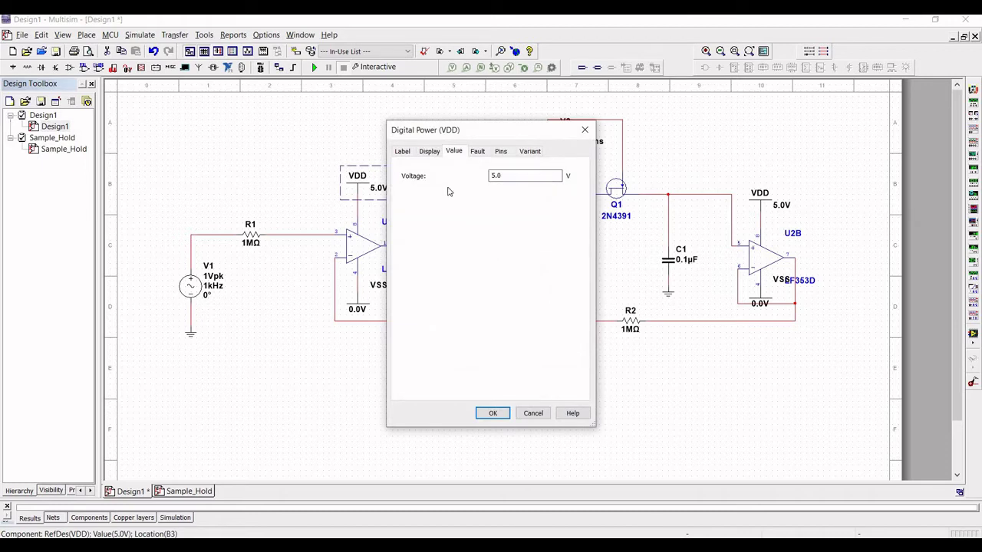
{"action": "type", "text": "15"}
{"action": "left_click", "coordinate": [495, 413]}
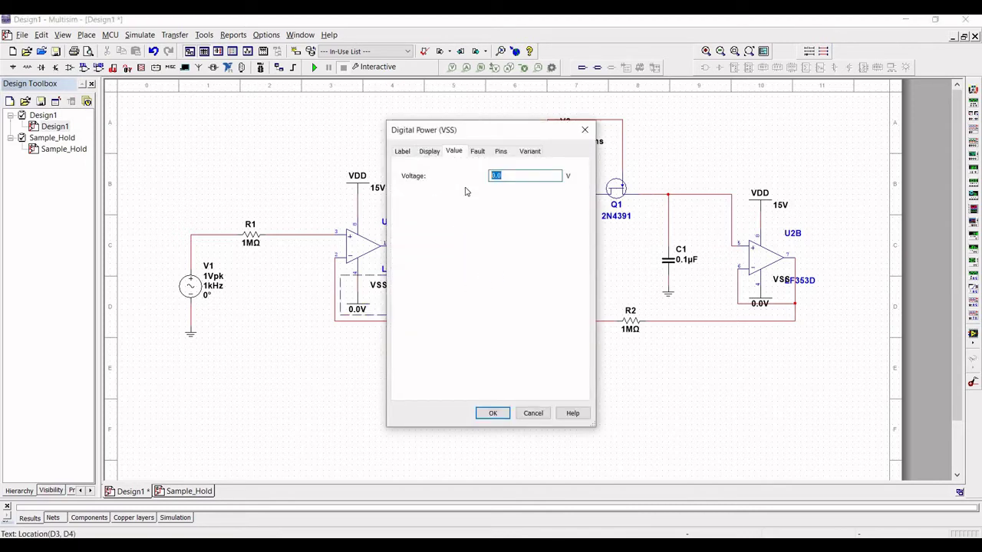
{"action": "type", "text": "5"}
{"action": "left_click", "coordinate": [493, 413]}
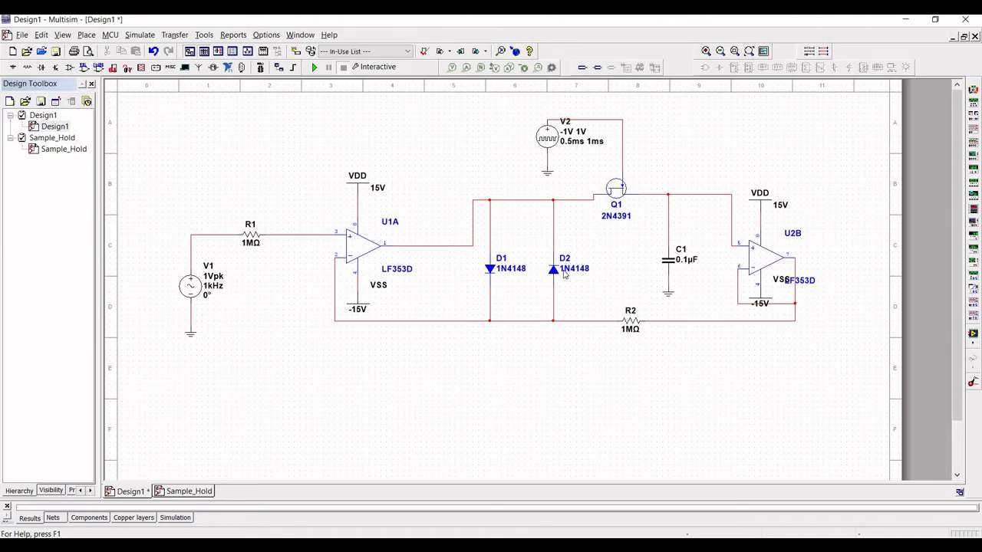
Step: Set source V1's frequency to 500 Hz
{"action": "double_click", "coordinate": [196, 290]}
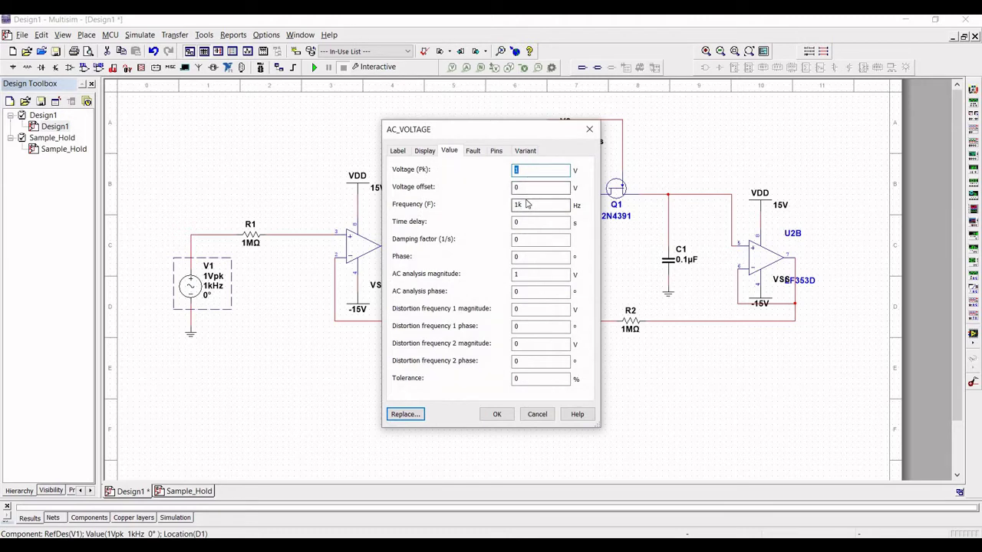
{"action": "double_click", "coordinate": [527, 205]}
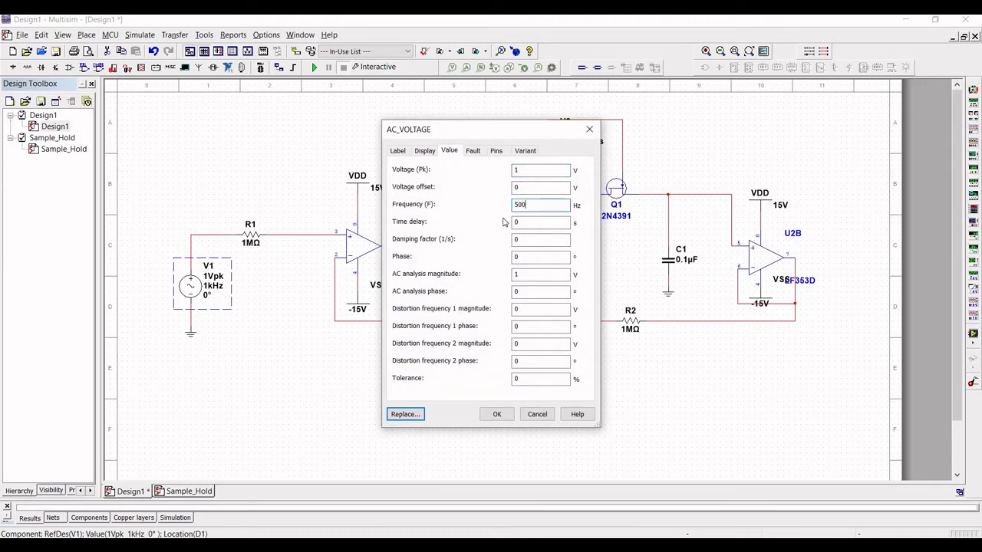
{"action": "left_click", "coordinate": [497, 414]}
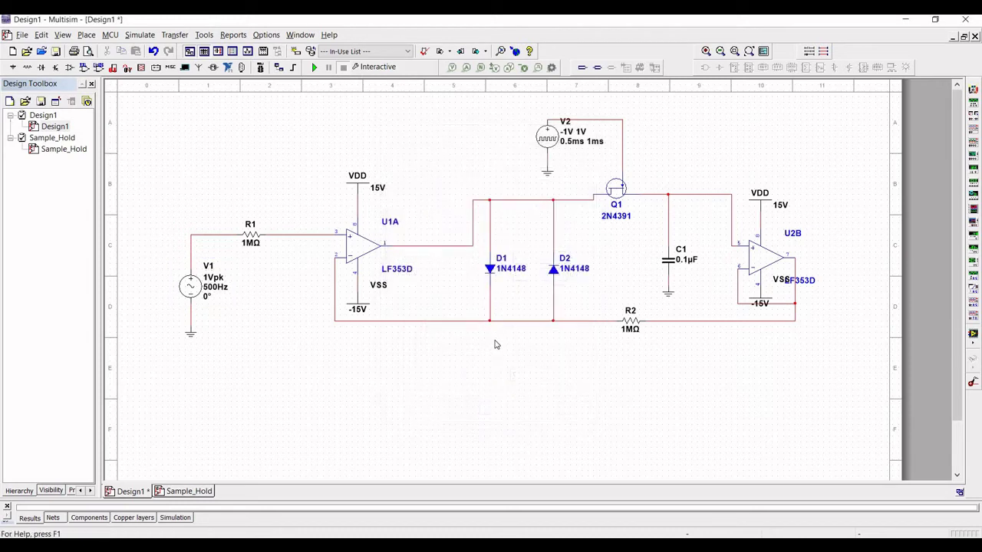
Step: Make V2 a 0–1 V pulse with 10u rise/fall, 1 ms width and 2 ms period
{"action": "double_click", "coordinate": [558, 146]}
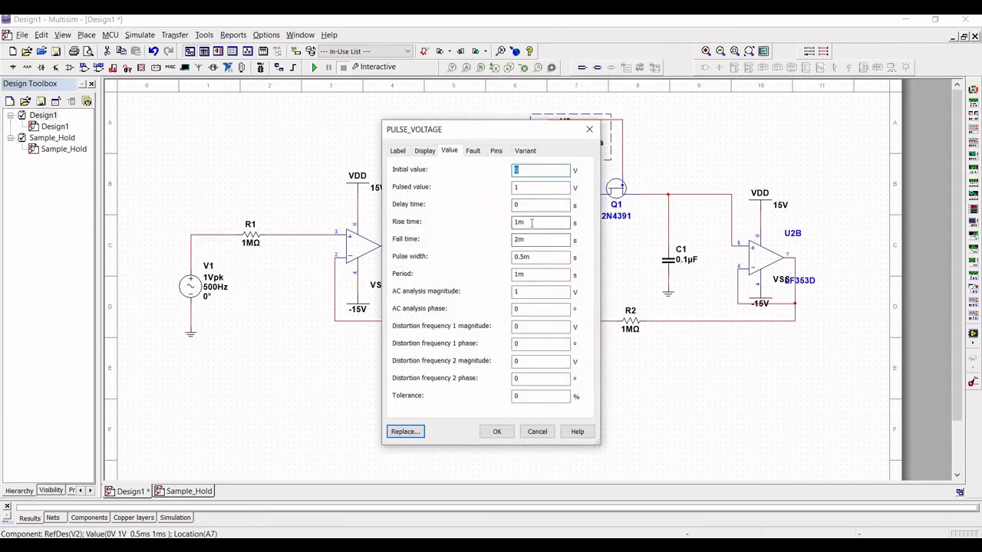
{"action": "left_click", "coordinate": [532, 223]}
{"action": "left_click", "coordinate": [525, 240]}
{"action": "key", "text": "BackSpace"}
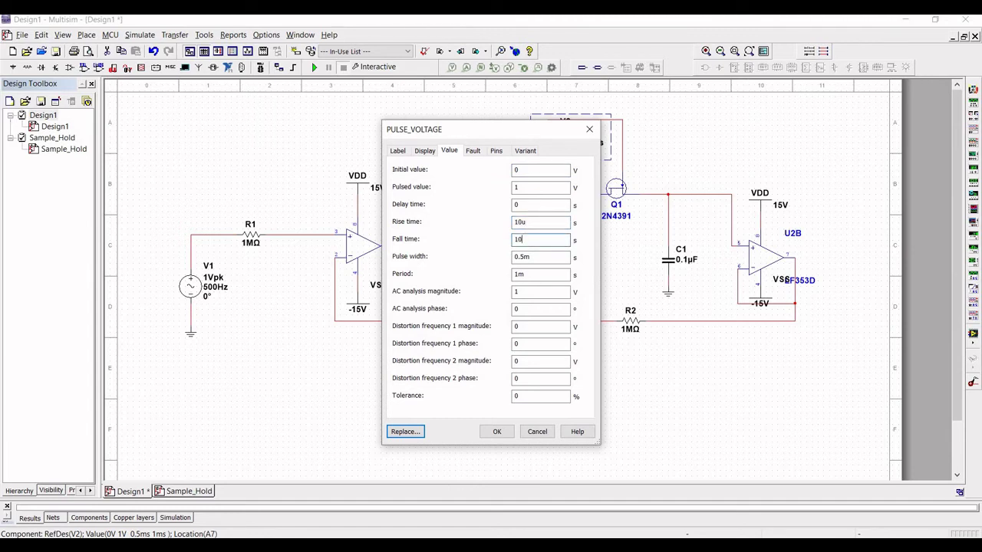
{"action": "left_click", "coordinate": [536, 258]}
{"action": "type", "text": "1"}
{"action": "left_click", "coordinate": [537, 274]}
{"action": "key", "text": "BackSpace"}
{"action": "key", "text": "BackSpace"}
{"action": "type", "text": "2m"}
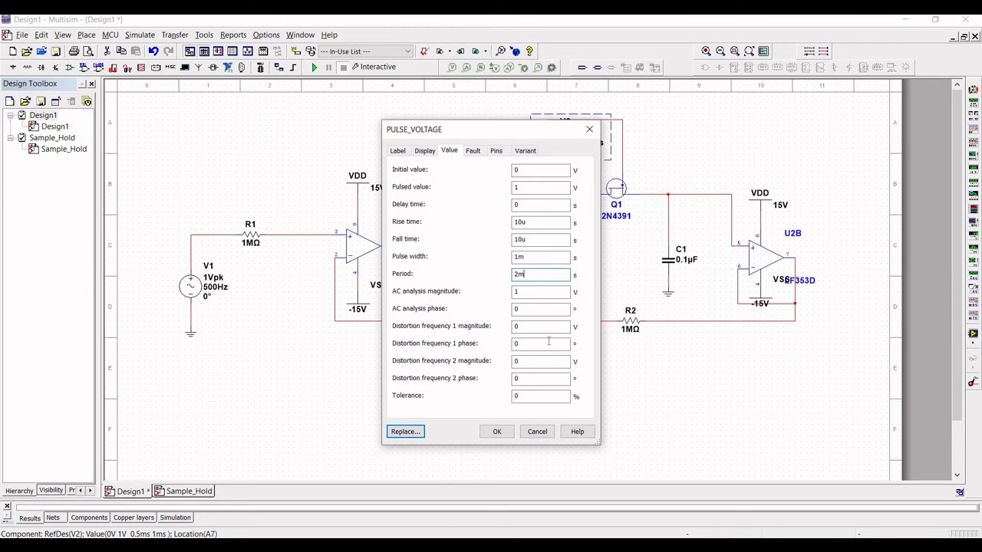
{"action": "left_click", "coordinate": [496, 432]}
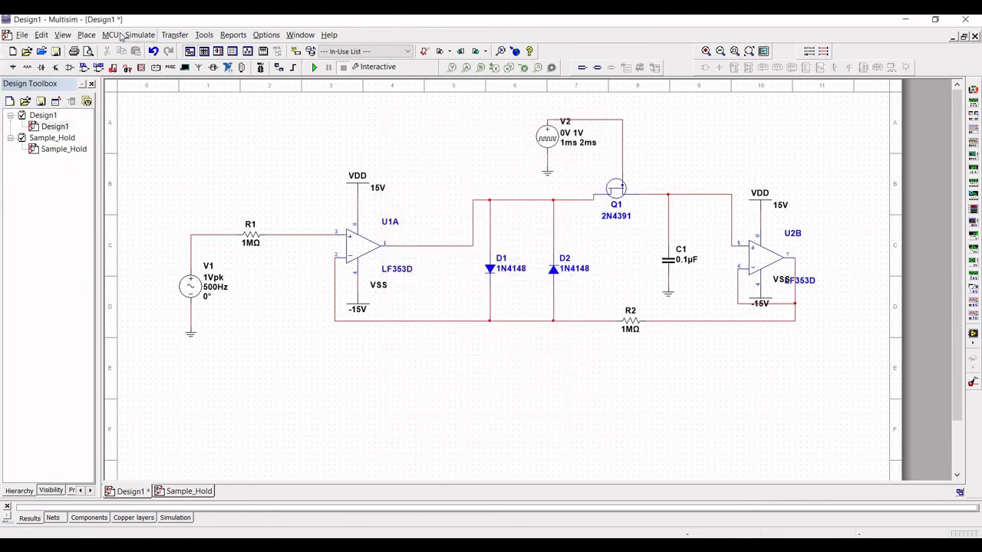
Step: Place oscilloscope XSC1 at the sheet's top right and begin wiring its channel A
{"action": "left_click", "coordinate": [132, 36]}
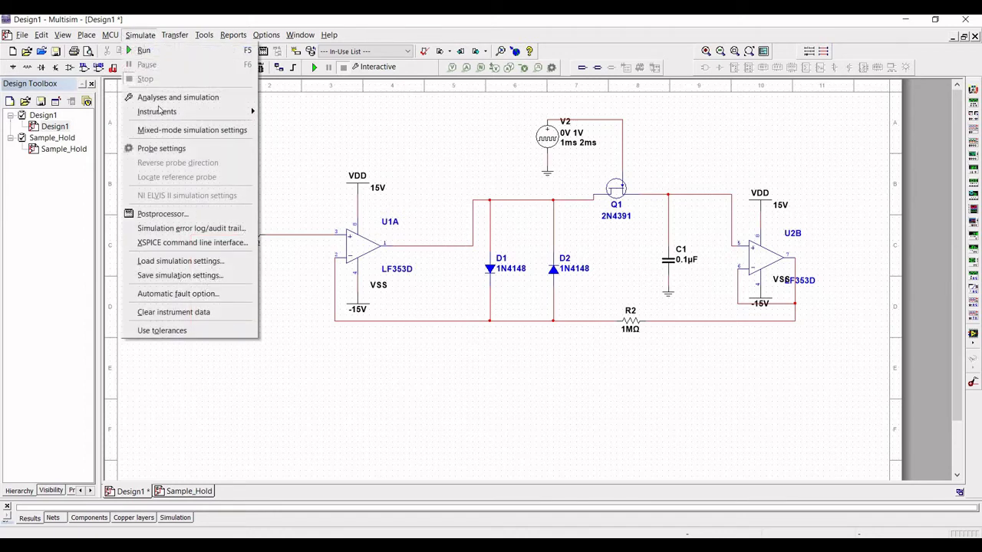
{"action": "mouse_move", "coordinate": [184, 112]}
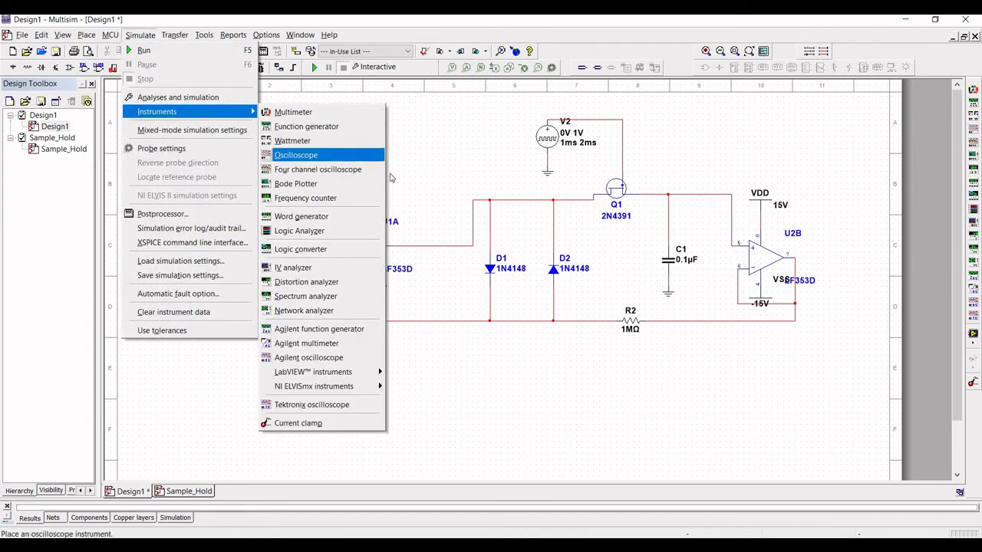
{"action": "left_click", "coordinate": [299, 155]}
{"action": "left_click", "coordinate": [750, 395]}
{"action": "left_click_drag", "start_coordinate": [758, 412], "coordinate": [804, 161]}
{"action": "left_click", "coordinate": [804, 160]}
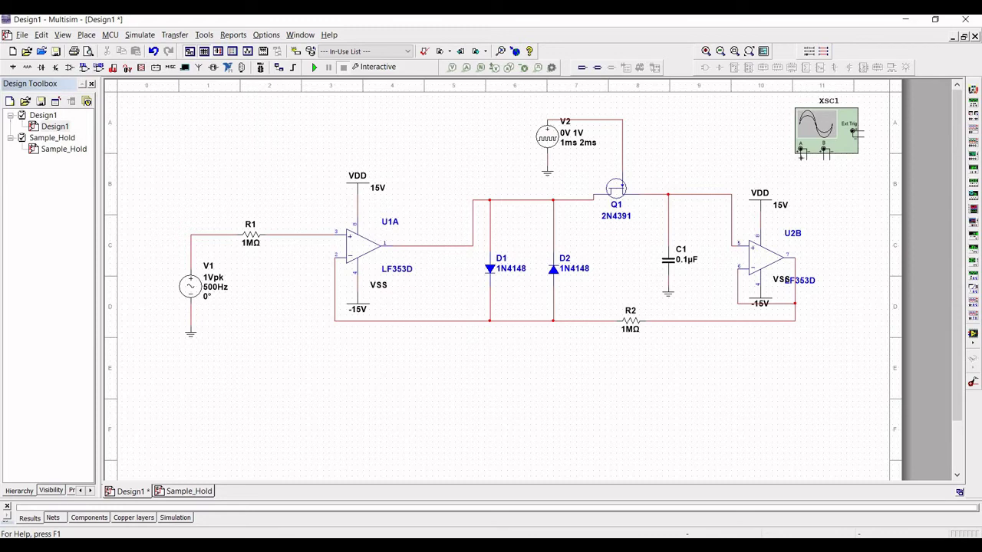
{"action": "left_click", "coordinate": [801, 153]}
Step: Connect scope channel A to U2B's output and ground that channel
{"action": "left_click", "coordinate": [798, 257]}
{"action": "left_click", "coordinate": [11, 68]}
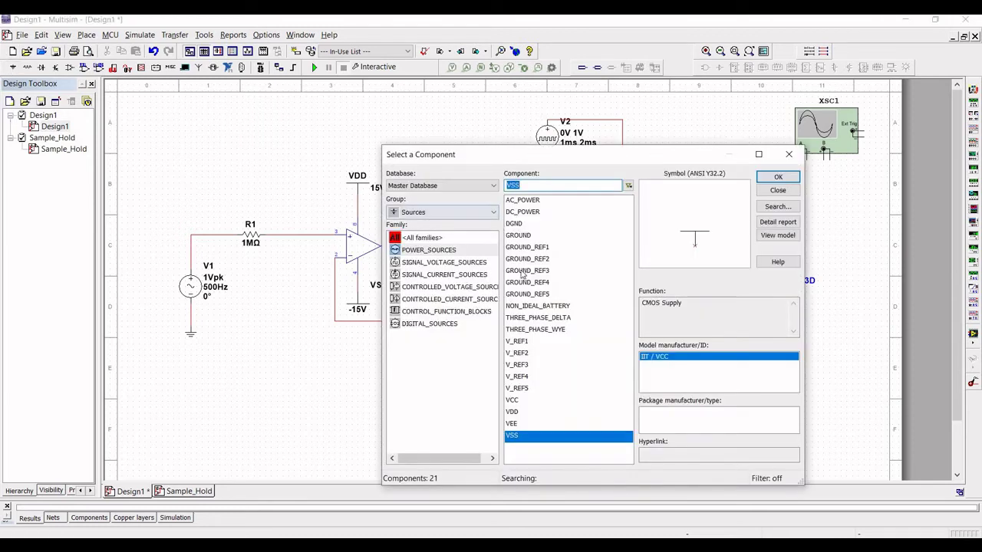
{"action": "left_click", "coordinate": [517, 235]}
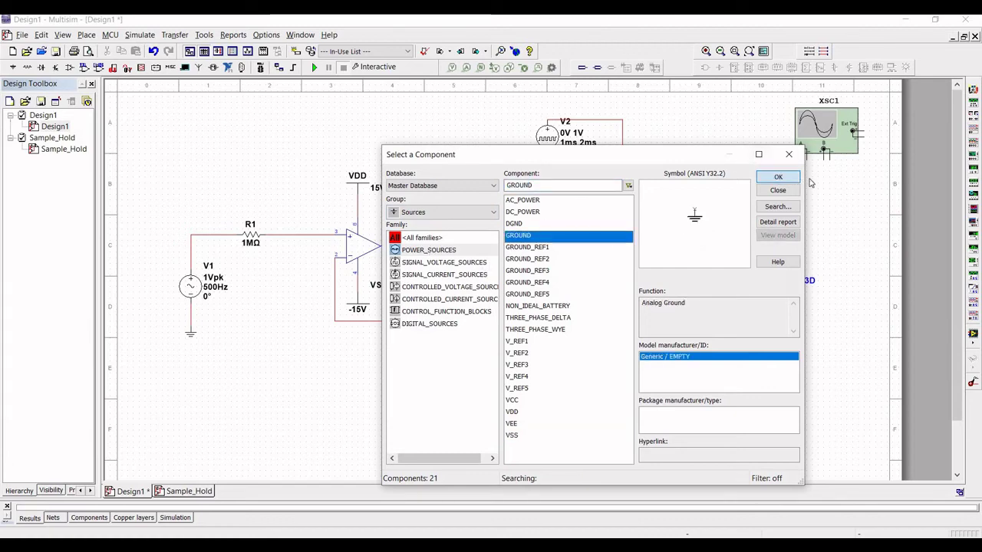
{"action": "left_click", "coordinate": [778, 177]}
{"action": "left_click", "coordinate": [807, 157]}
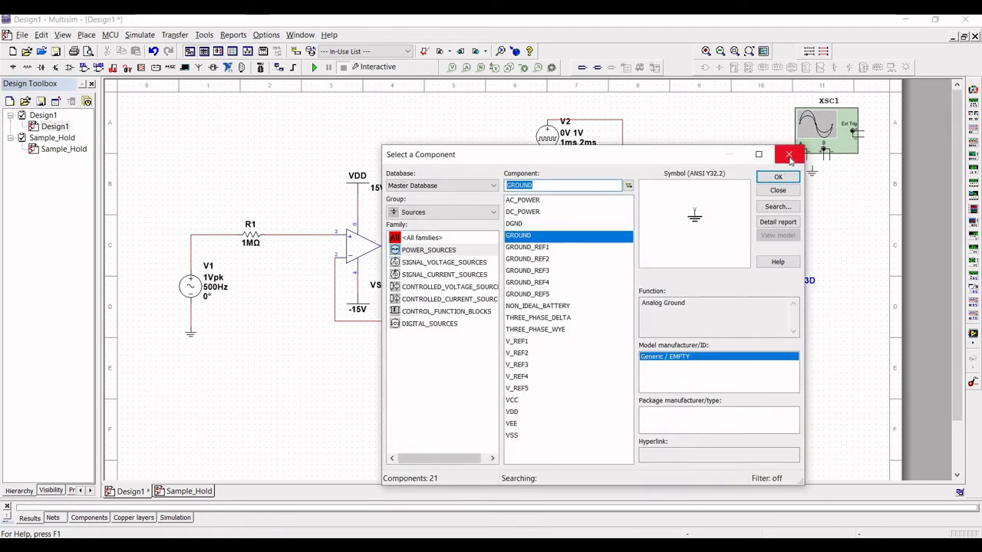
{"action": "left_click", "coordinate": [790, 156]}
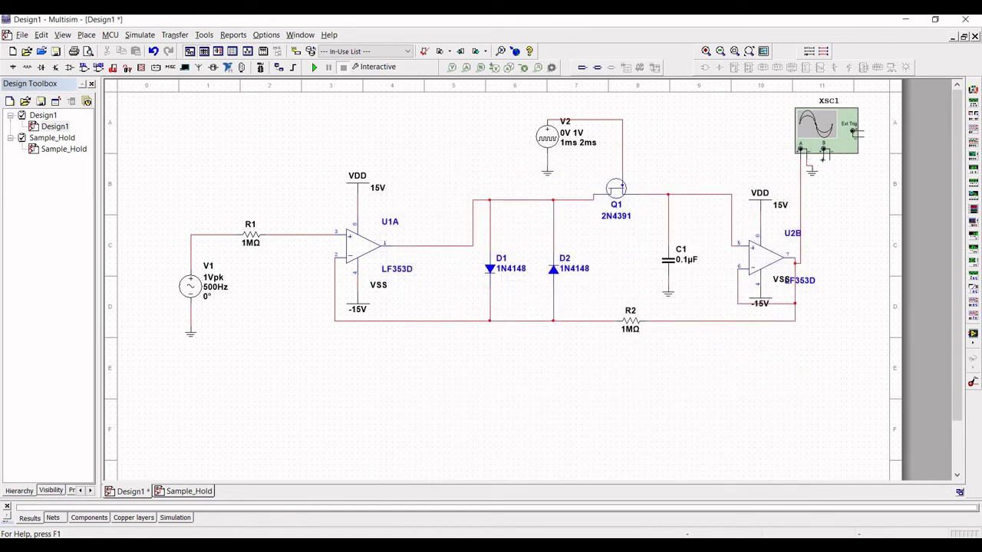
Step: Wire scope channel B to the V1/R1 input node and ground that channel
{"action": "left_click", "coordinate": [824, 154]}
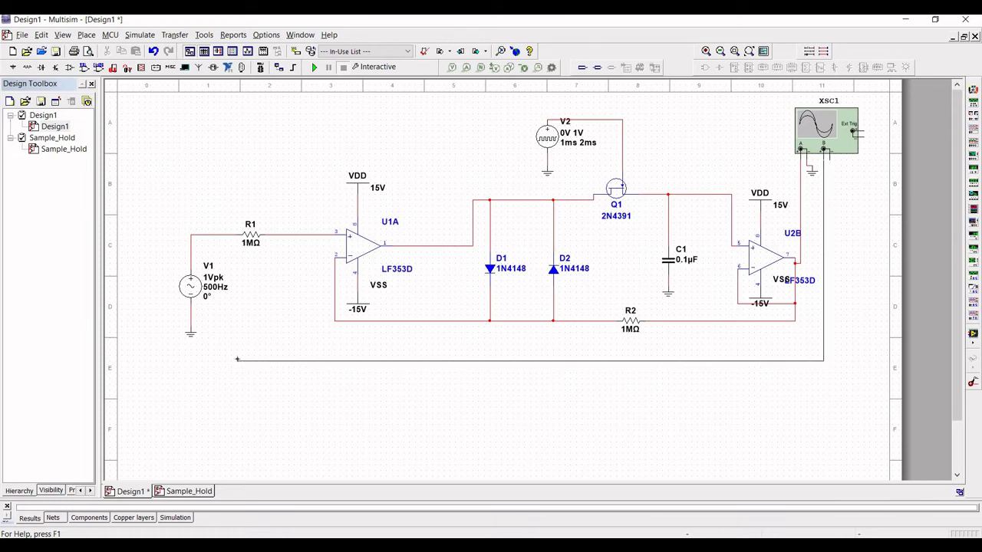
{"action": "left_click", "coordinate": [228, 275]}
{"action": "left_click", "coordinate": [230, 234]}
{"action": "left_click", "coordinate": [12, 68]}
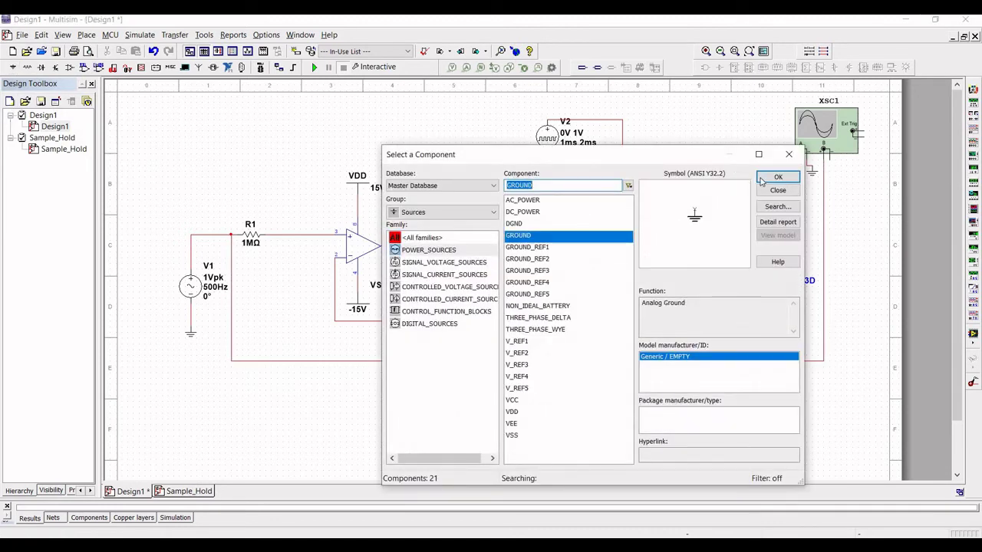
{"action": "left_click", "coordinate": [776, 177]}
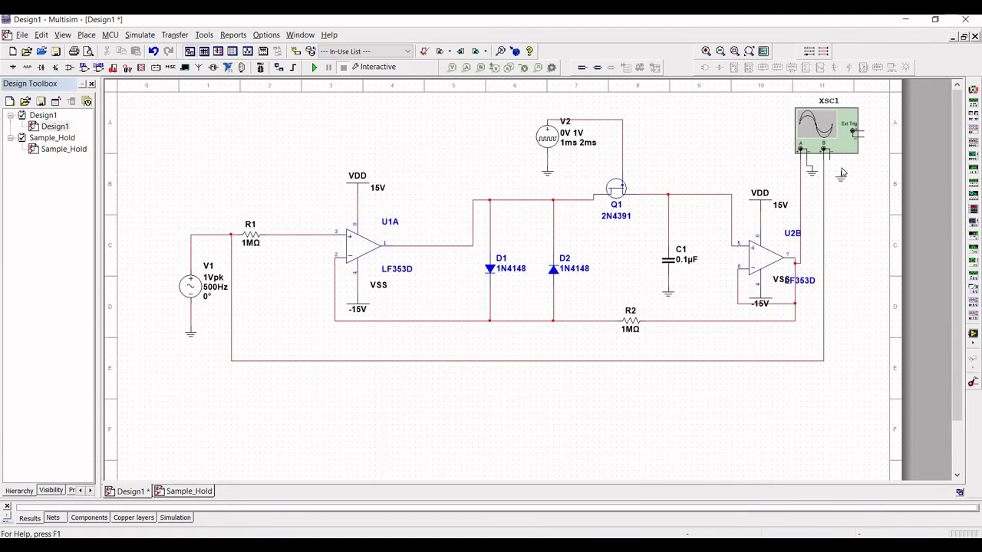
{"action": "left_click", "coordinate": [841, 173]}
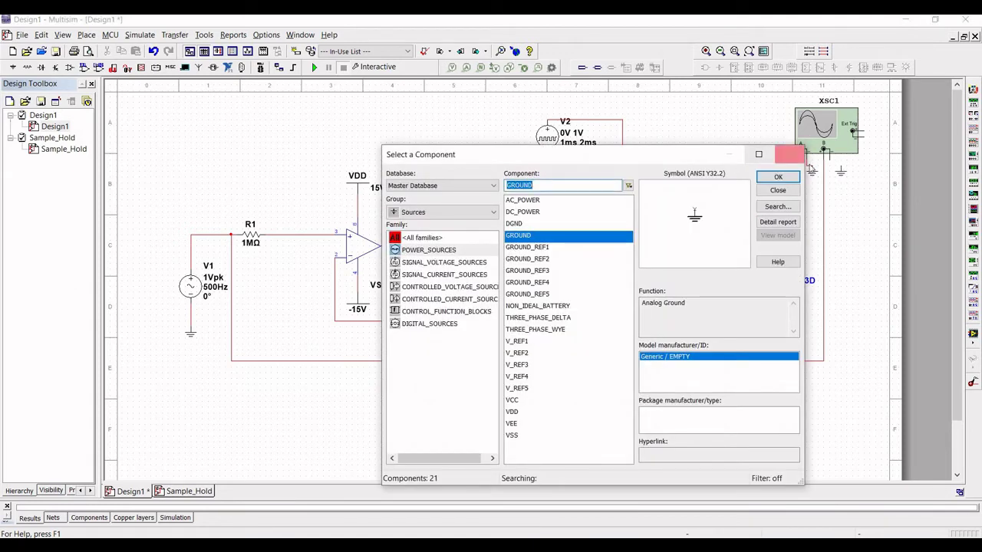
{"action": "left_click", "coordinate": [789, 154]}
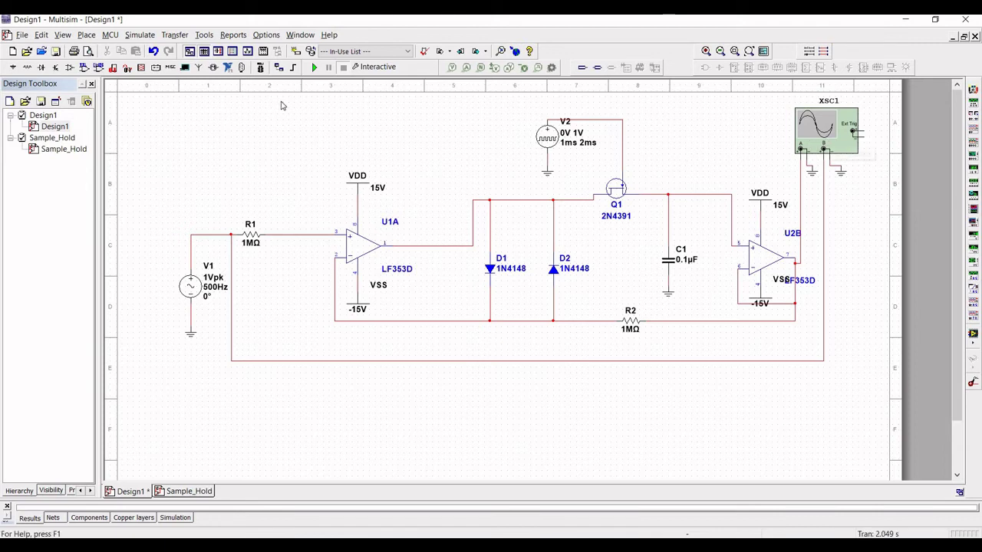
Step: Run the simulation and set XSC1 to 500 mV/Div on channel A, 1 V/Div on B
{"action": "left_click", "coordinate": [314, 67]}
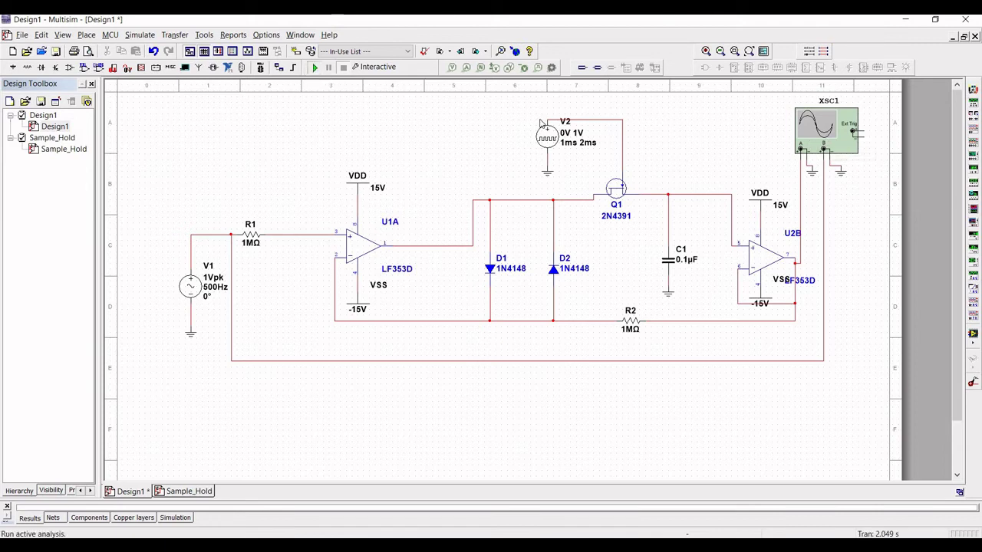
{"action": "double_click", "coordinate": [807, 132]}
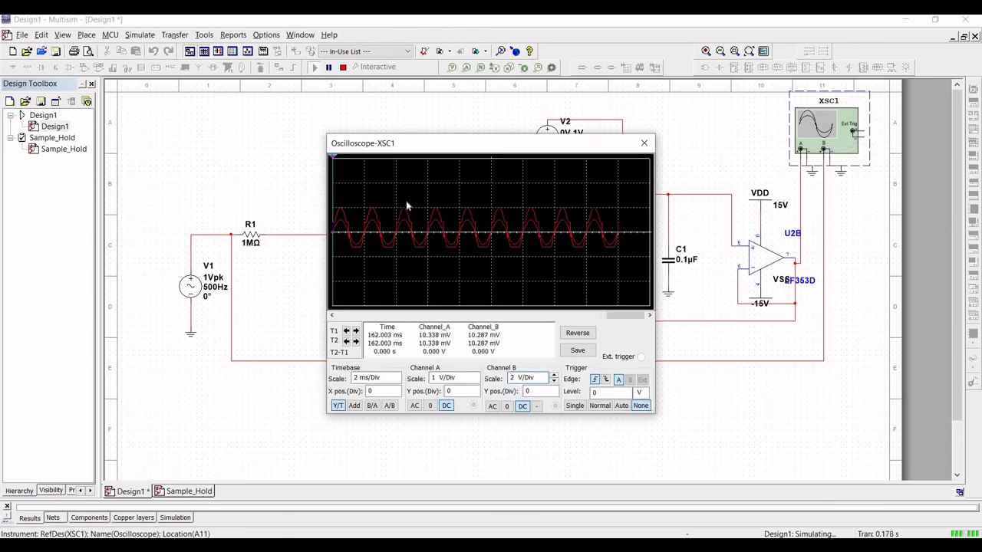
{"action": "left_click", "coordinate": [476, 381]}
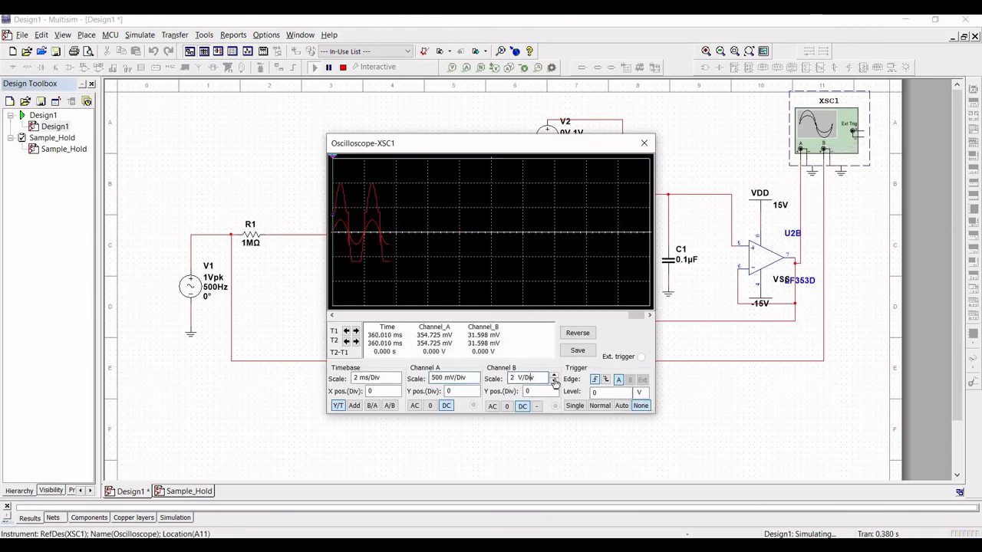
{"action": "left_click", "coordinate": [555, 382]}
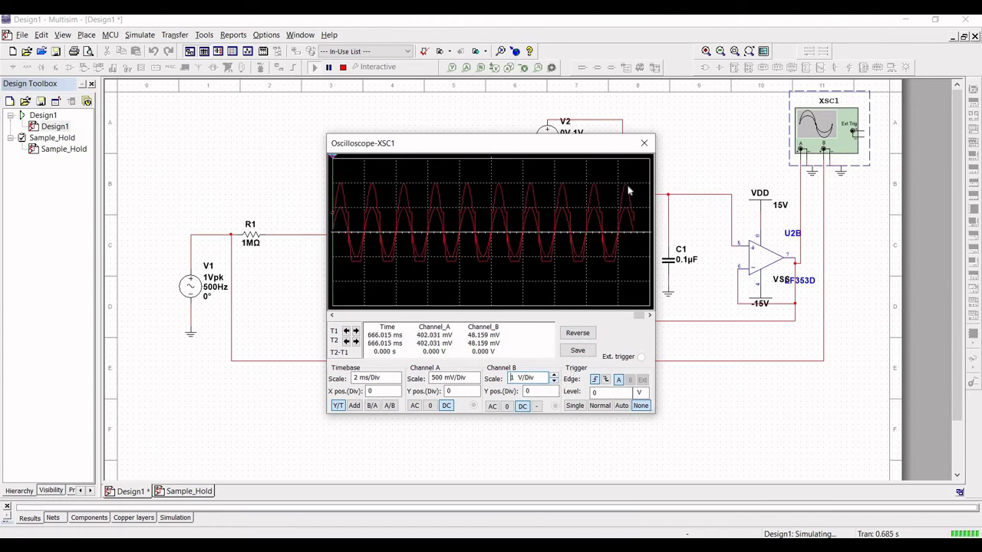
{"action": "left_click", "coordinate": [647, 143]}
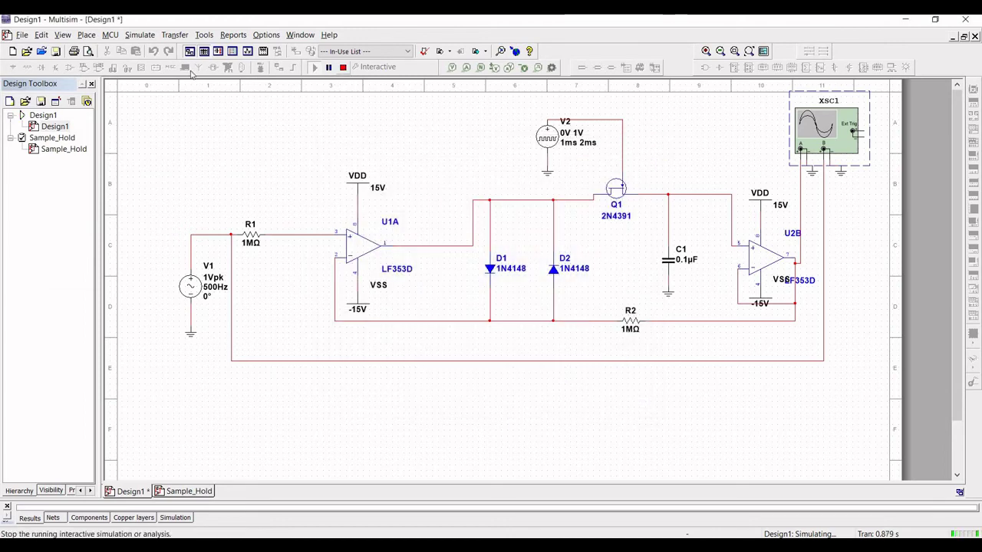
{"action": "left_click", "coordinate": [140, 35]}
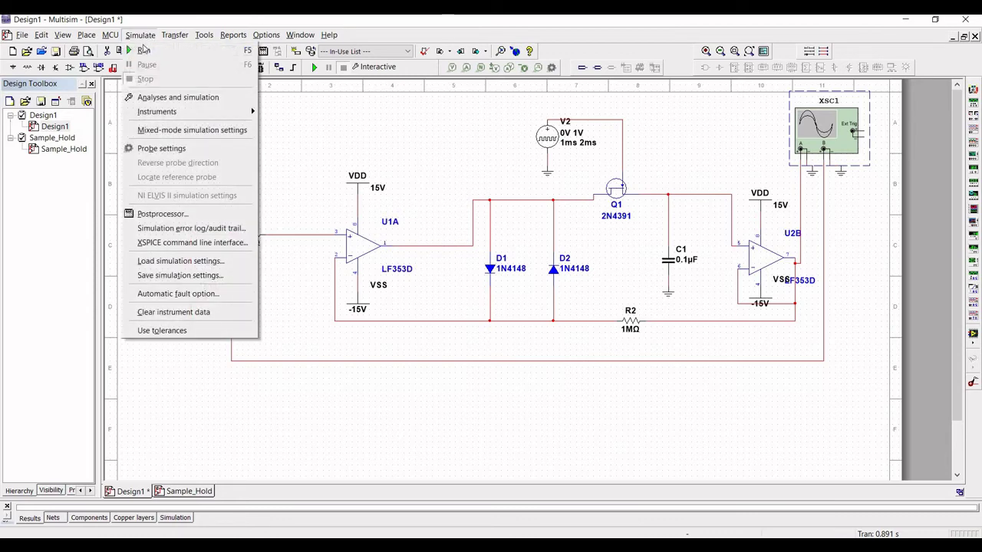
{"action": "mouse_move", "coordinate": [153, 115]}
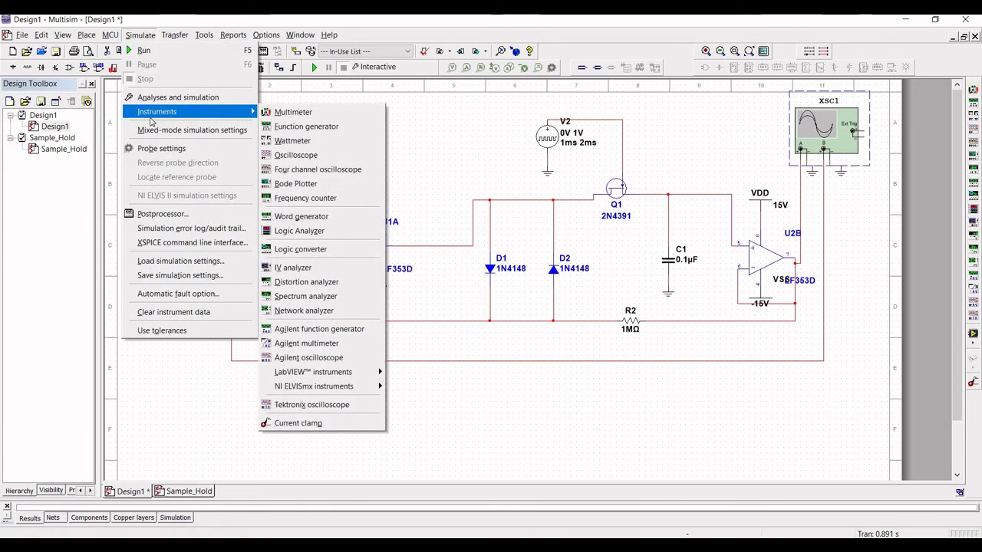
{"action": "left_click", "coordinate": [158, 97]}
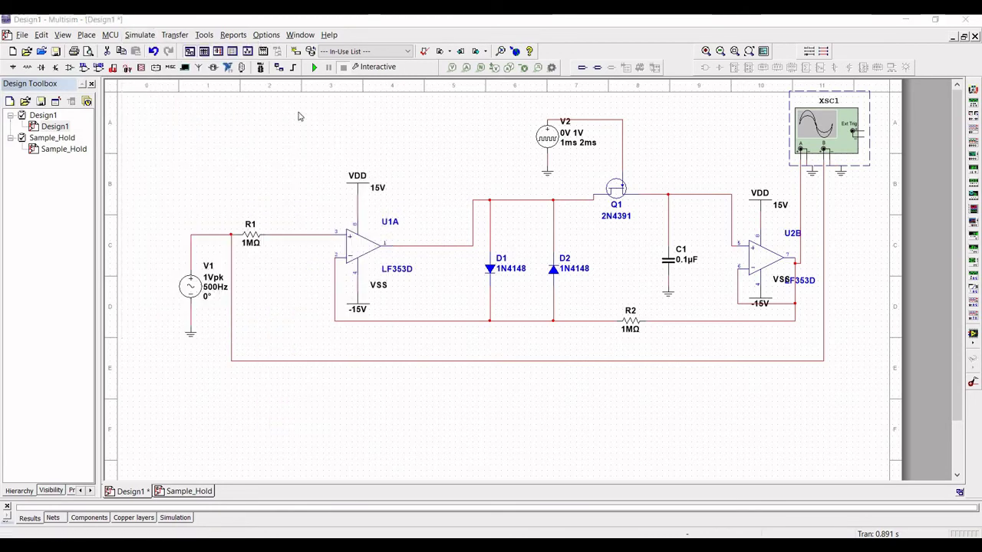
{"action": "left_click", "coordinate": [279, 153]}
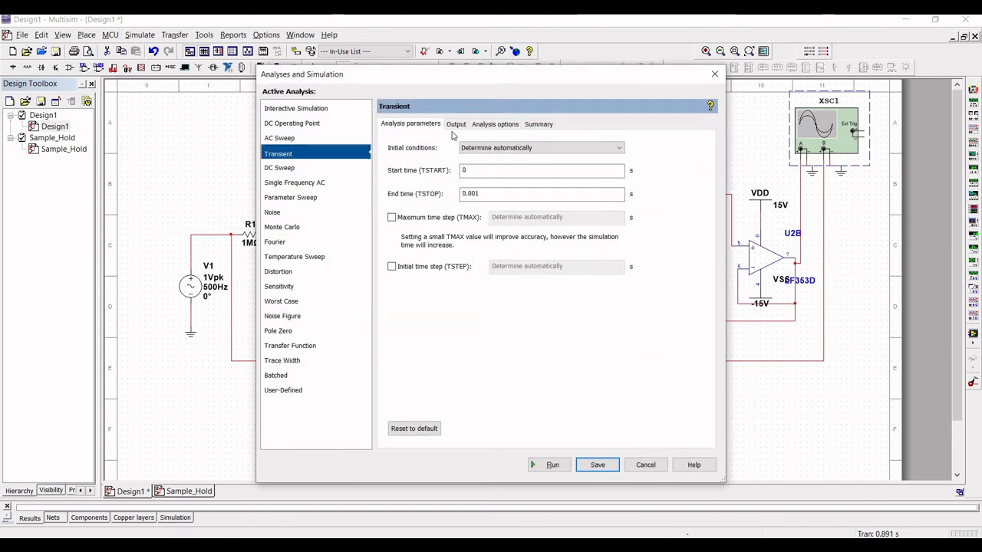
{"action": "left_click", "coordinate": [715, 75]}
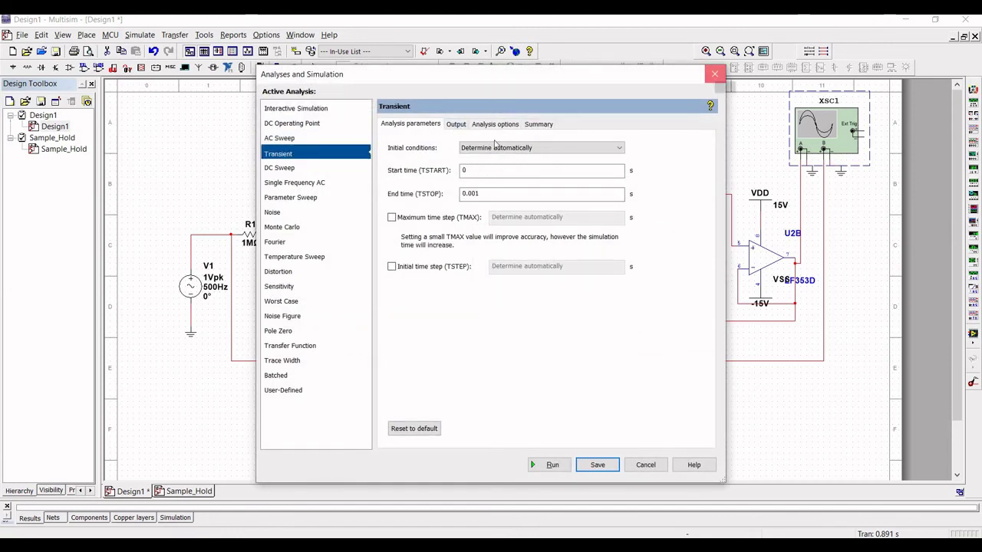
{"action": "right_click", "coordinate": [198, 236]}
{"action": "left_click", "coordinate": [229, 262]}
{"action": "left_click", "coordinate": [610, 178]}
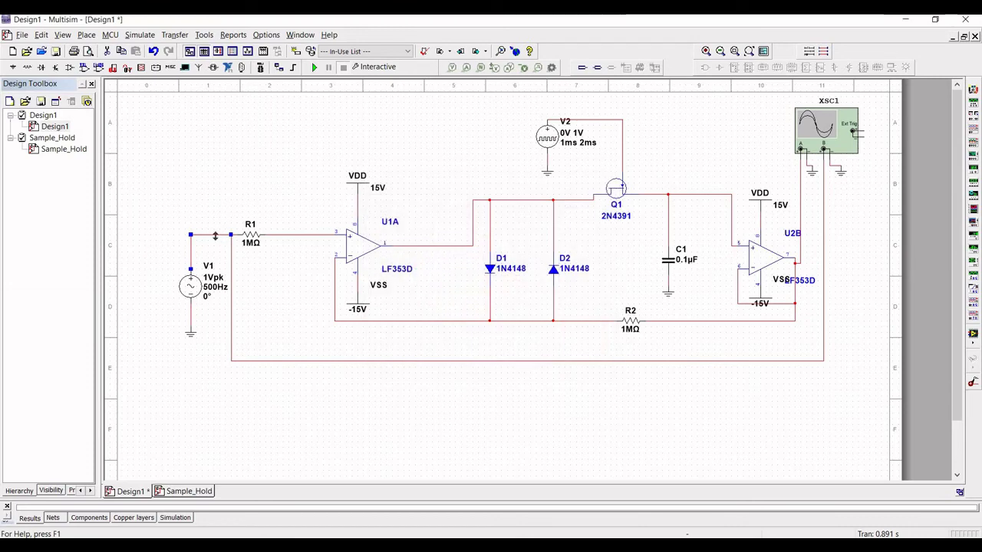
{"action": "right_click", "coordinate": [215, 236]}
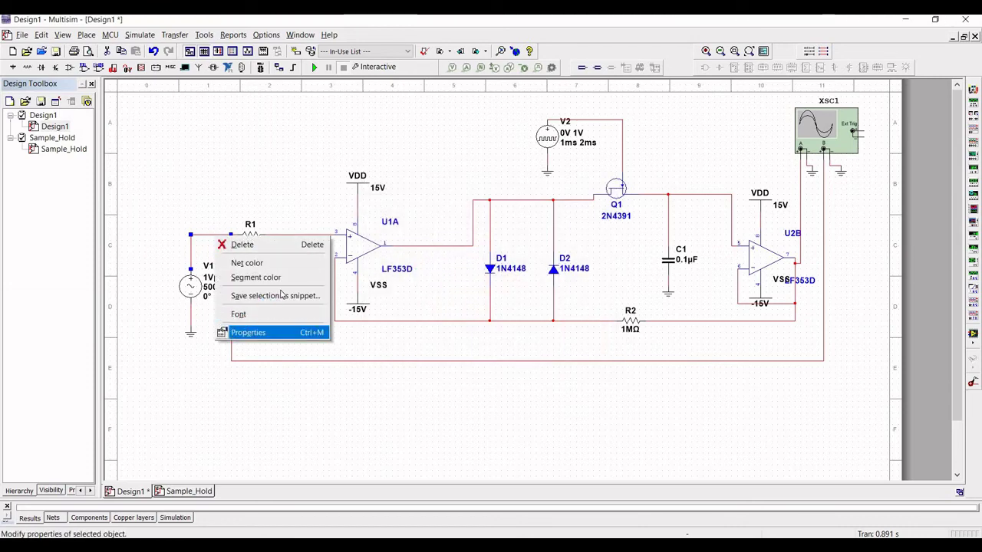
{"action": "left_click", "coordinate": [244, 332]}
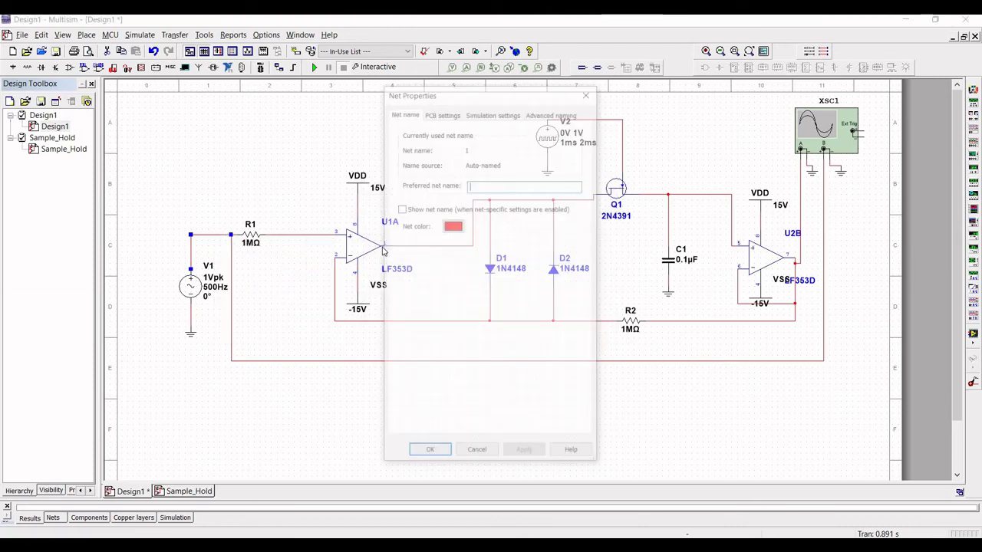
{"action": "left_click", "coordinate": [588, 91]}
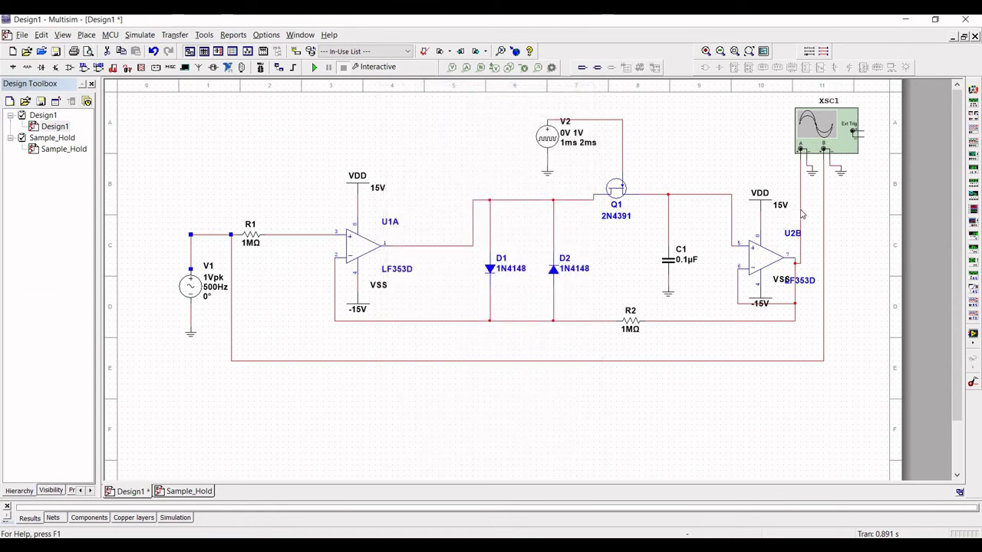
{"action": "right_click", "coordinate": [802, 215]}
{"action": "left_click", "coordinate": [834, 291]}
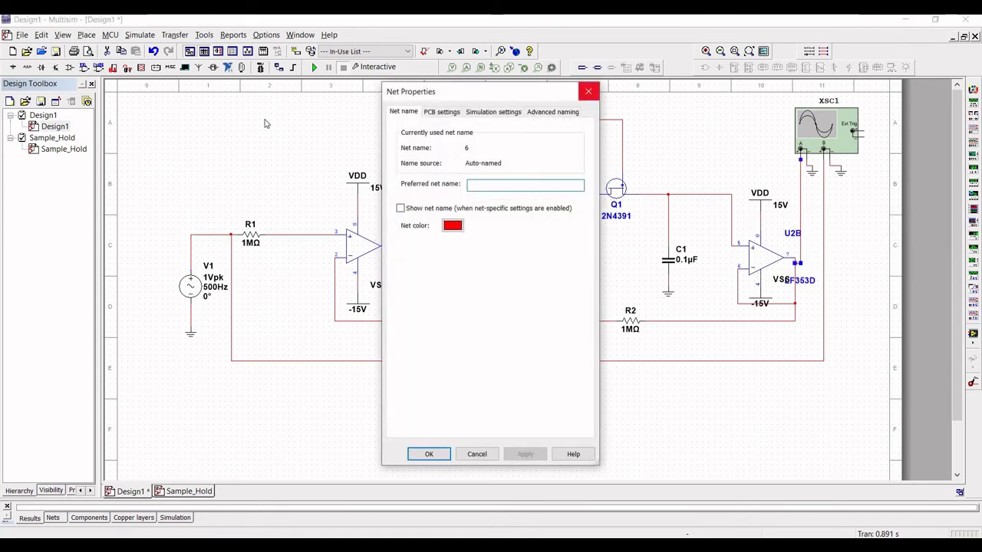
{"action": "left_click", "coordinate": [589, 91]}
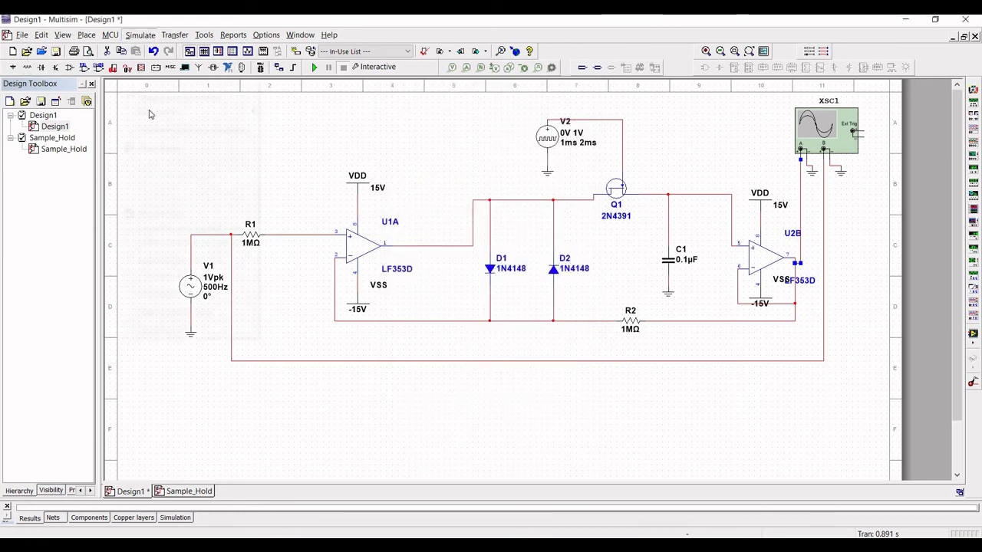
{"action": "left_click", "coordinate": [140, 34]}
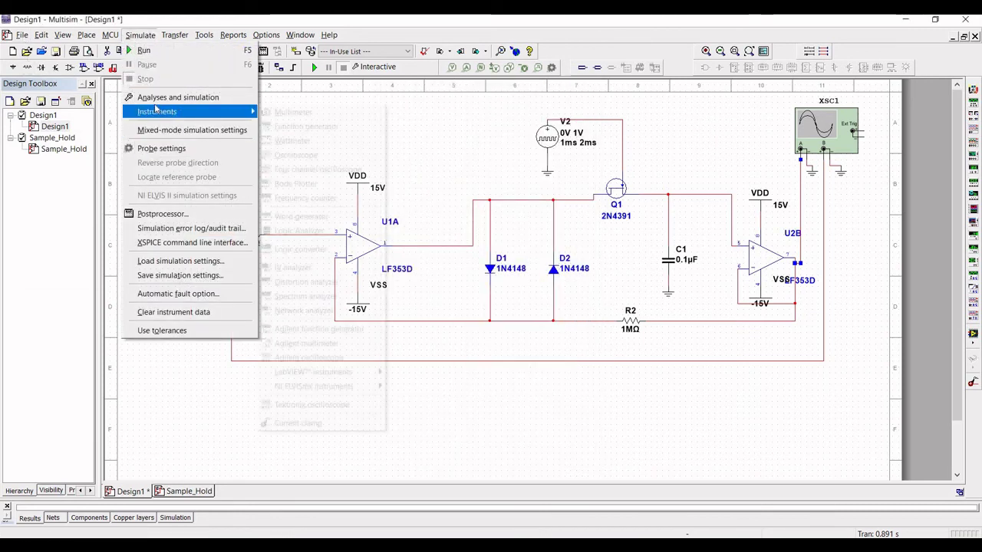
Step: Run a Transient analysis with V(1) and V(6) as the selected output variables
{"action": "left_click", "coordinate": [192, 98]}
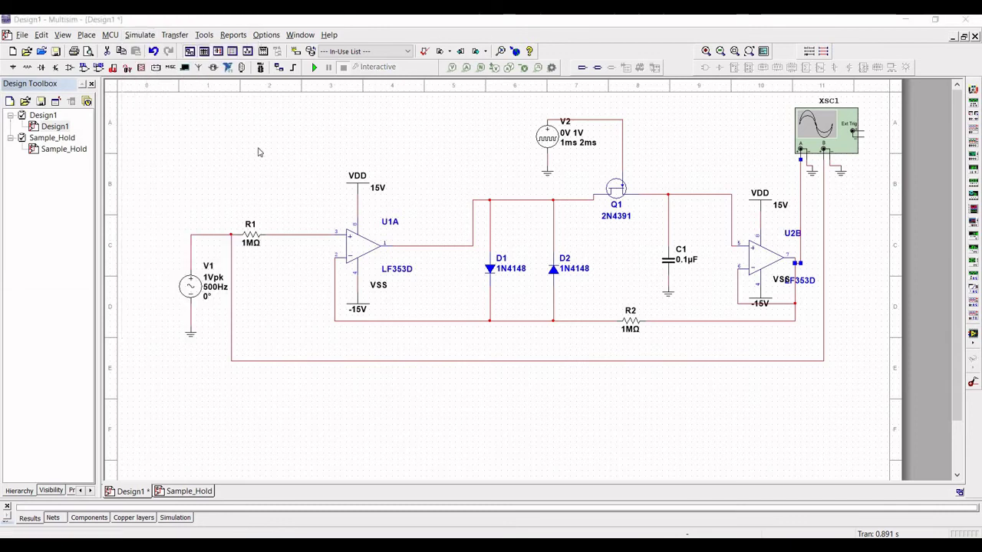
{"action": "left_click", "coordinate": [358, 150]}
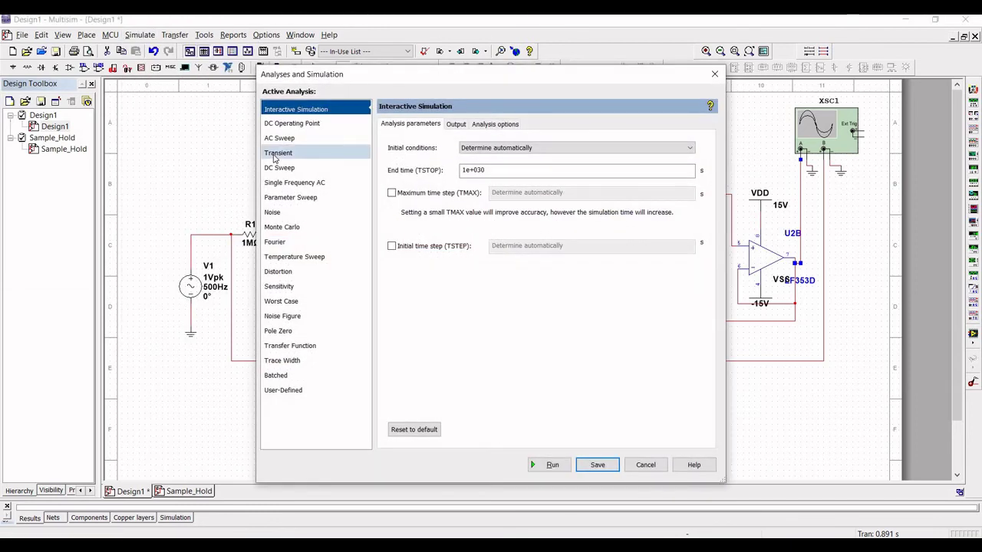
{"action": "left_click", "coordinate": [456, 124]}
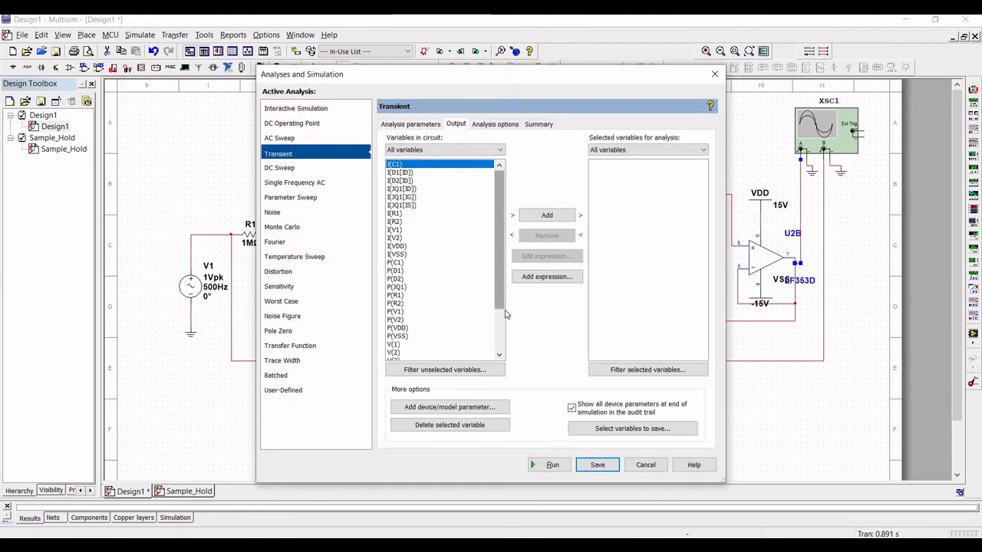
{"action": "left_click_drag", "start_coordinate": [498, 253], "coordinate": [498, 294]}
{"action": "left_click", "coordinate": [417, 287]}
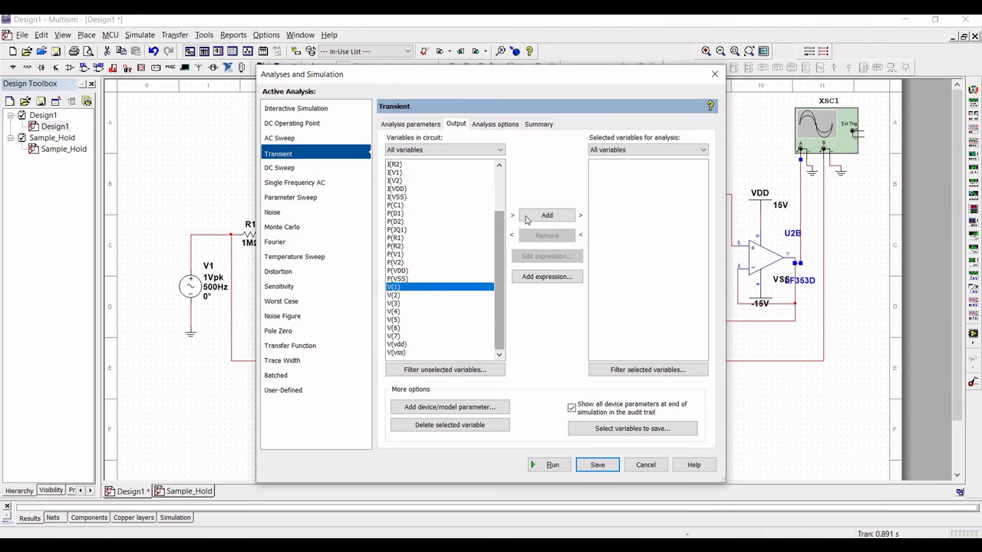
{"action": "key", "text": "Return"}
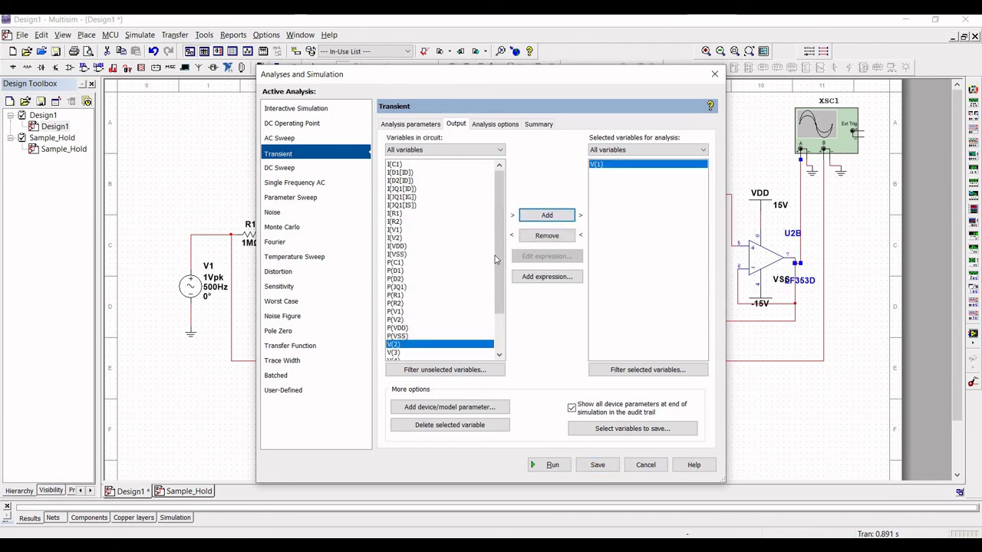
{"action": "left_click_drag", "start_coordinate": [504, 294], "coordinate": [504, 331]}
{"action": "left_click", "coordinate": [398, 328]}
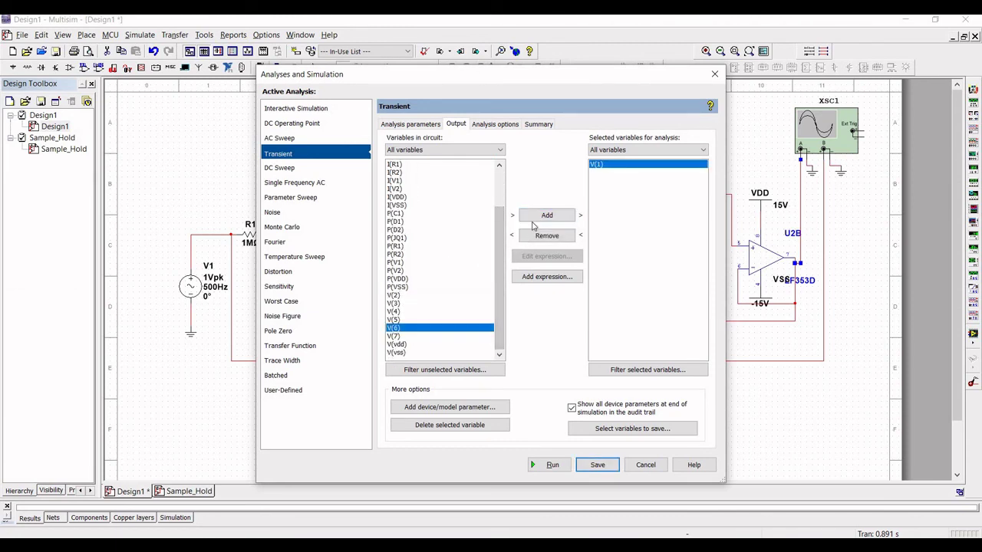
{"action": "left_click", "coordinate": [545, 215]}
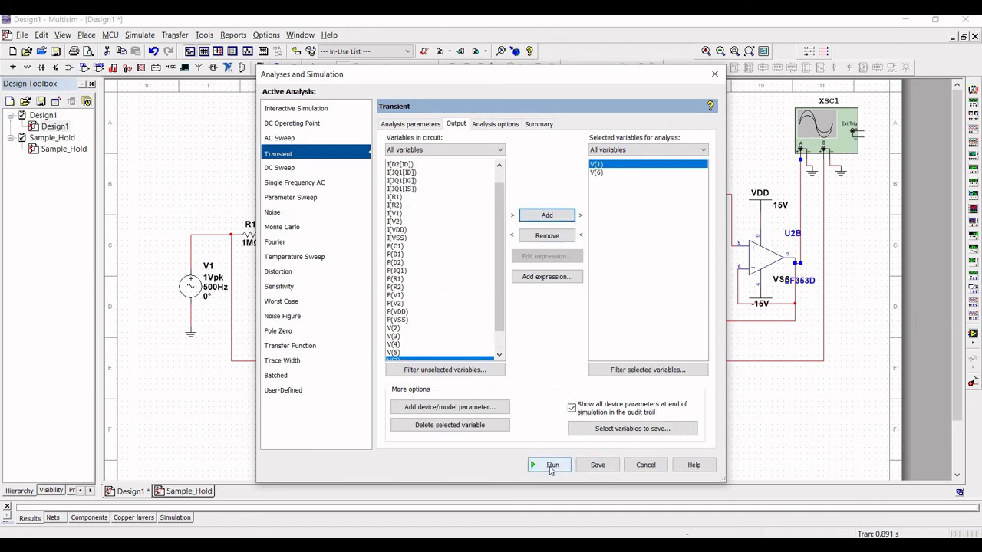
{"action": "left_click", "coordinate": [550, 467]}
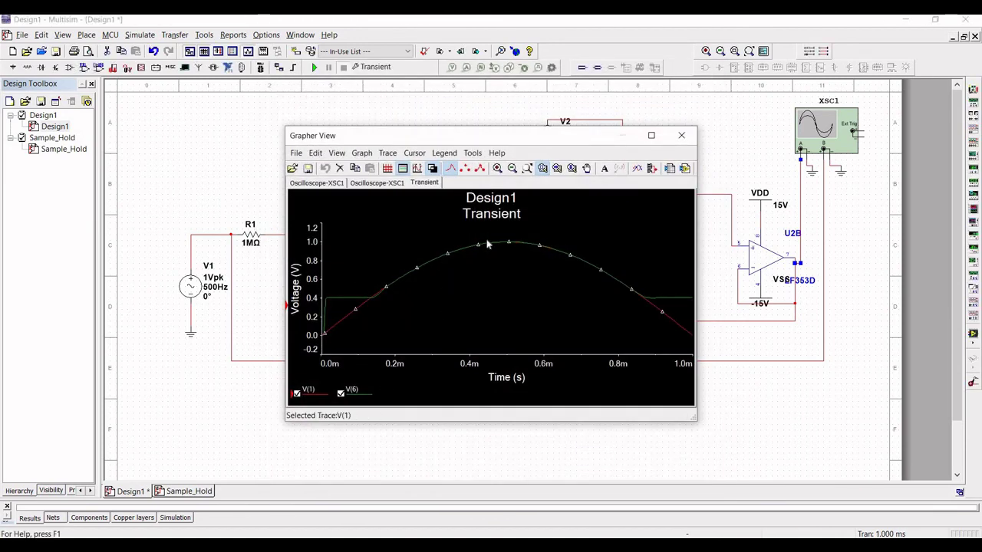
Step: Hide the V(1) trace, then rerun the transient analysis with end time 0.01 s
{"action": "left_click", "coordinate": [297, 392]}
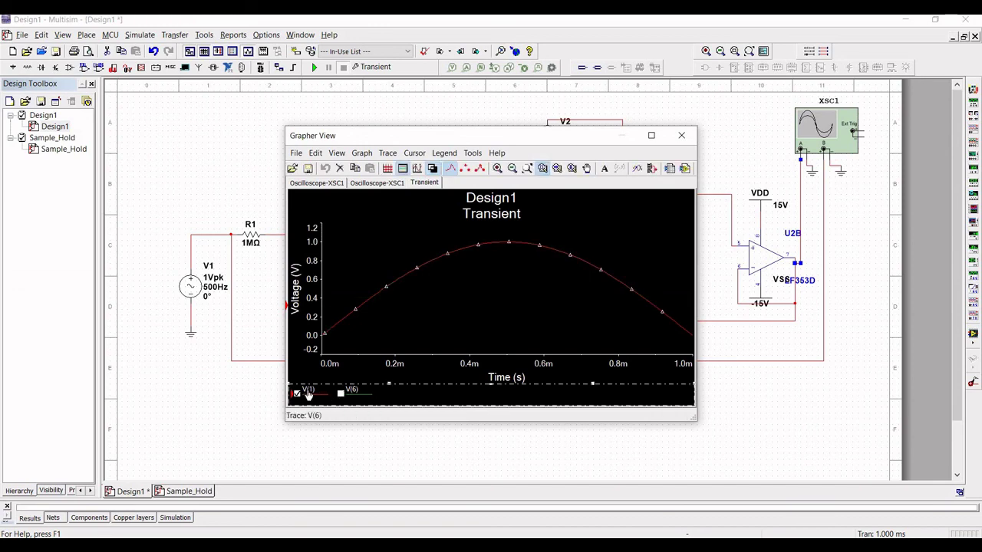
{"action": "left_click", "coordinate": [681, 136]}
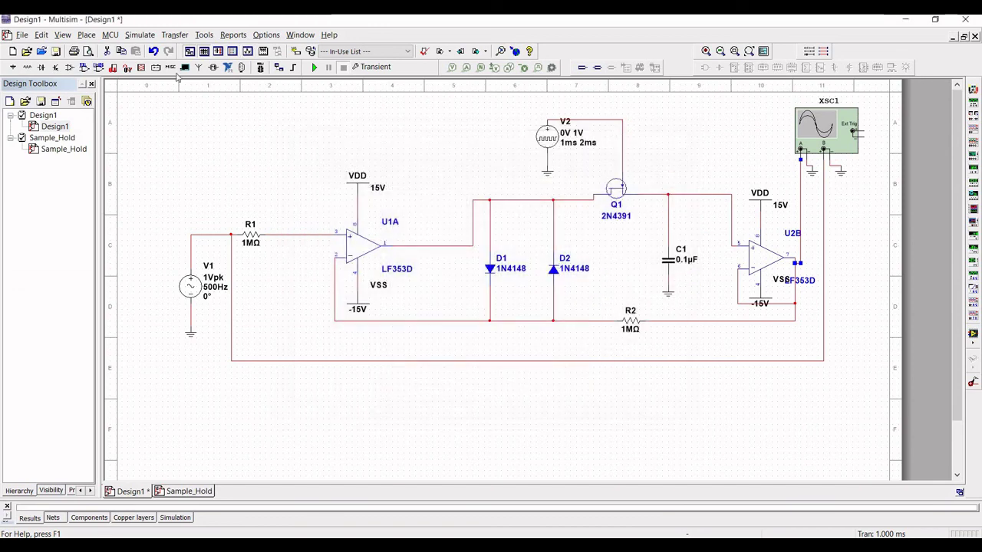
{"action": "left_click", "coordinate": [140, 35]}
{"action": "mouse_move", "coordinate": [167, 111]}
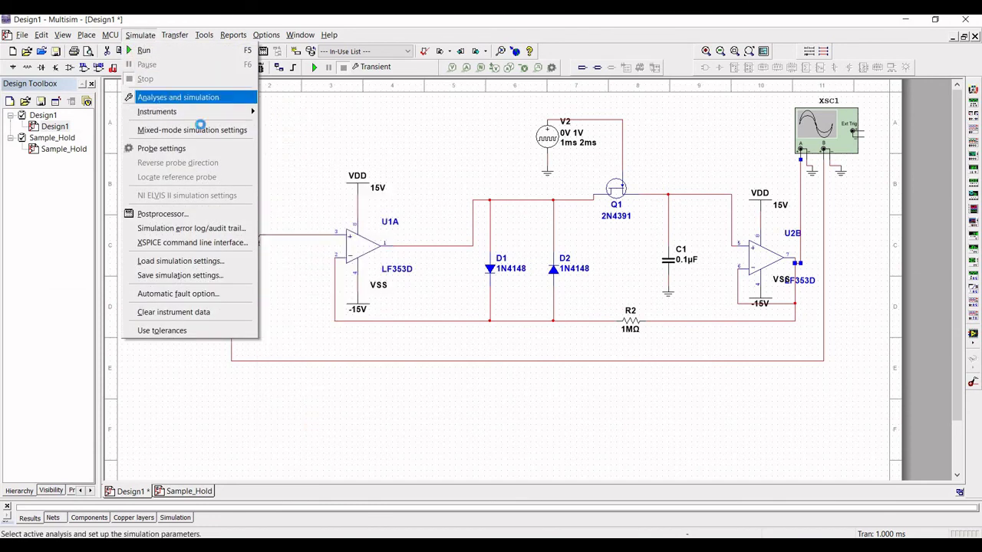
{"action": "left_click", "coordinate": [476, 195]}
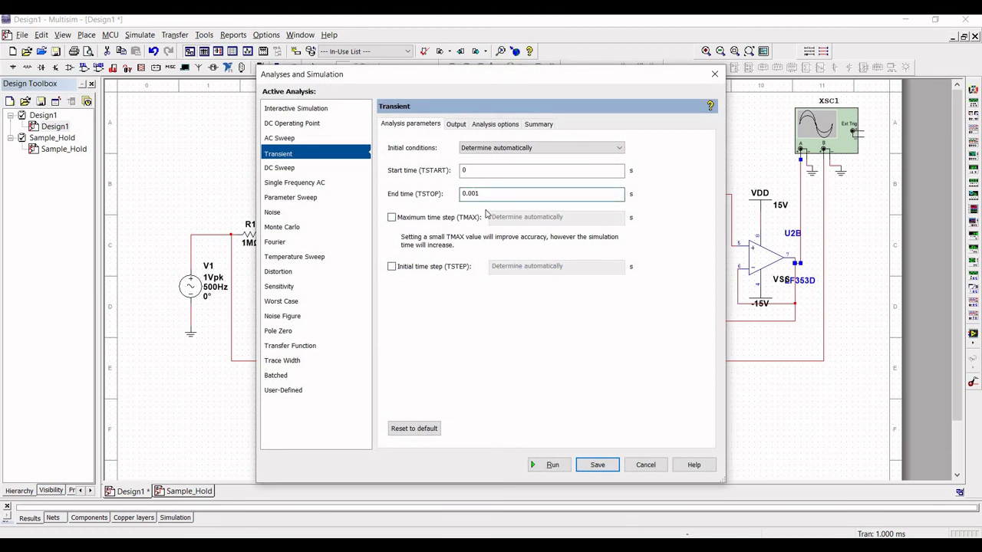
{"action": "key", "text": "BackSpace"}
{"action": "left_click", "coordinate": [550, 465]}
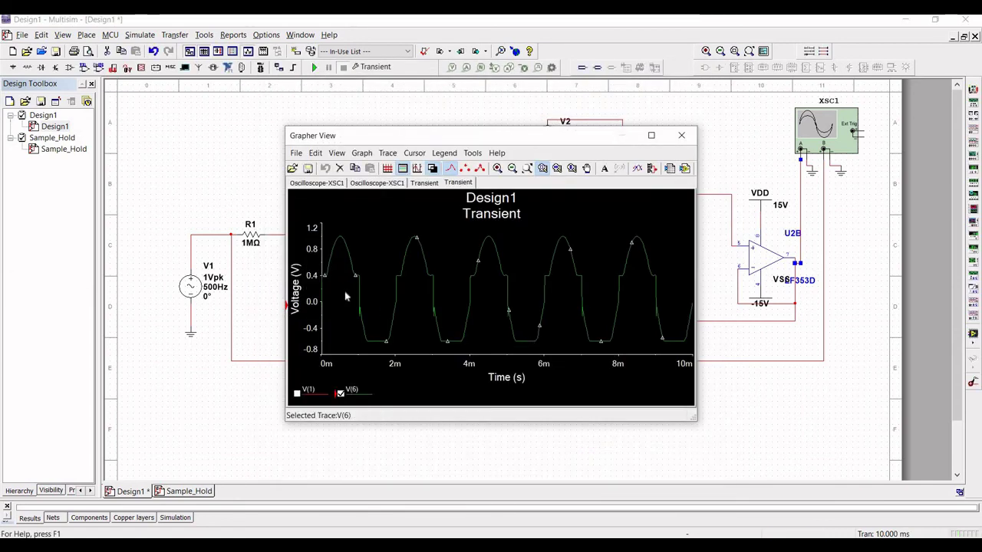